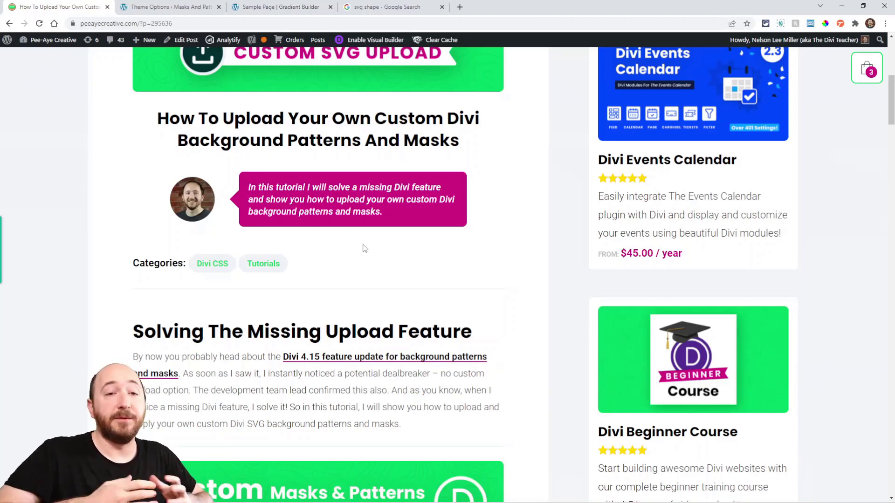
- Scroll the tutorial down to the '1. Prepare The SVG Files' section on patterns
scroll(367, 255, down, 6)
scroll(378, 264, down, 7)
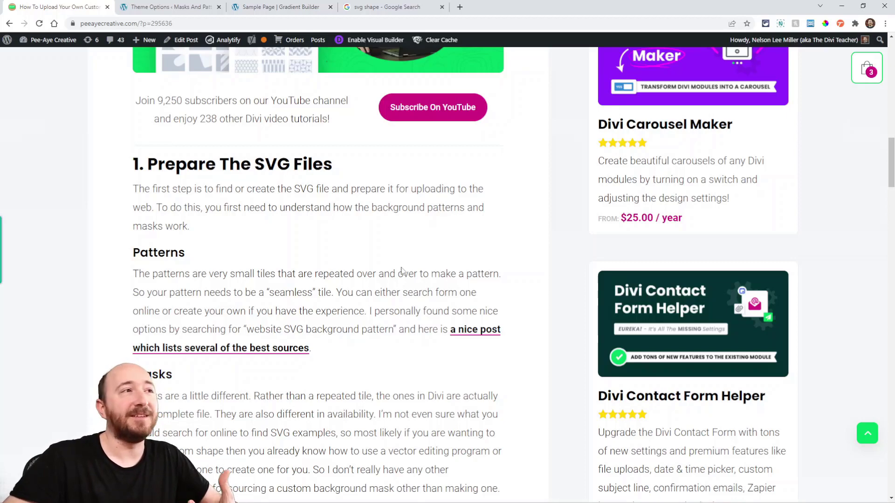
- Add a Polka Dots background pattern to the section and browse the built-in pattern styles
click(257, 8)
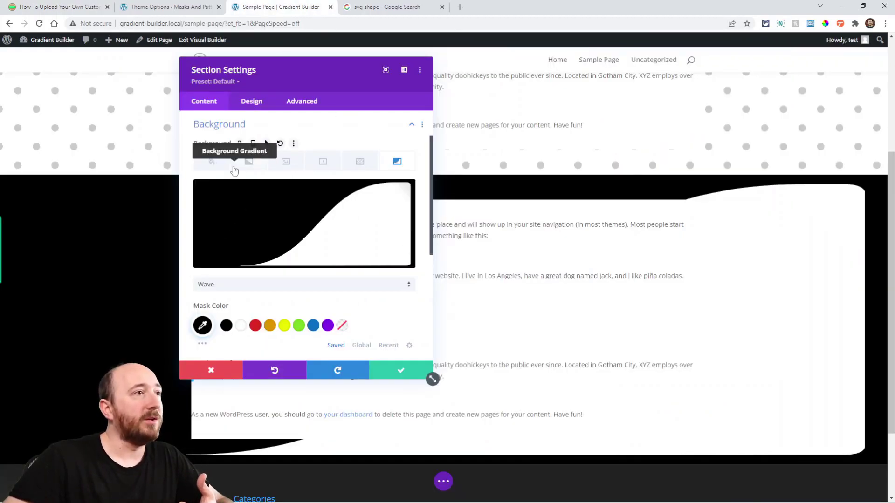
click(360, 163)
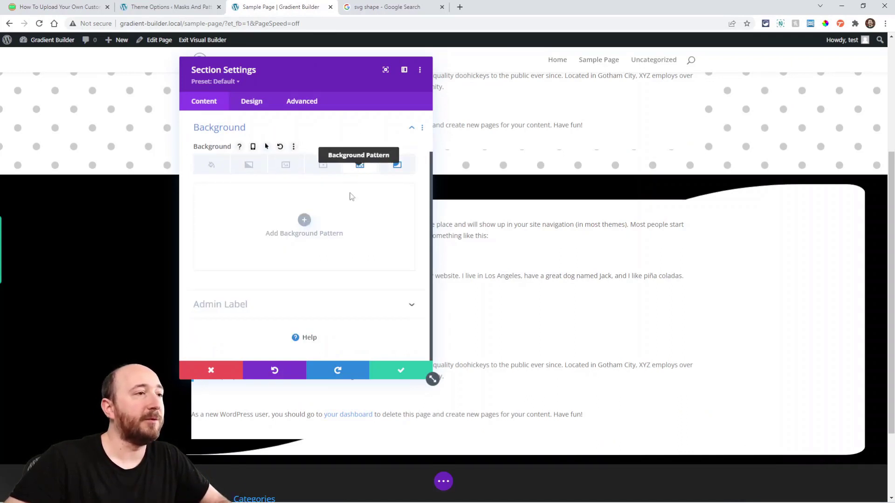
click(302, 221)
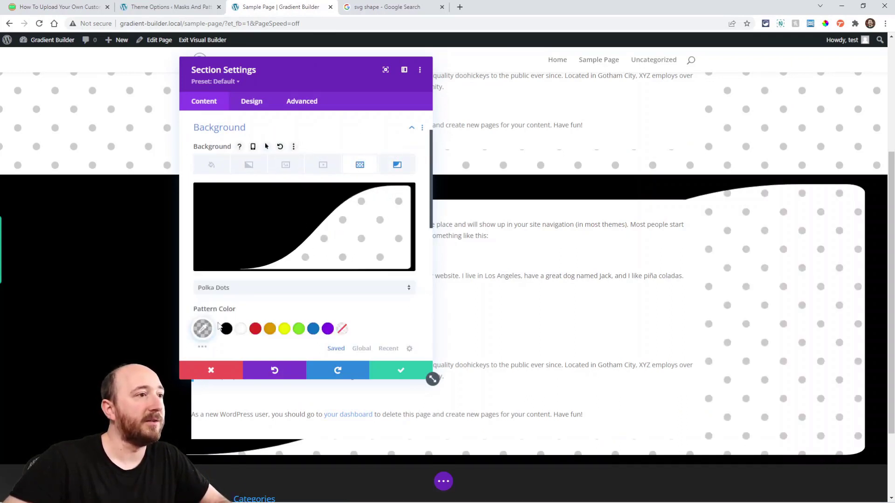
click(232, 290)
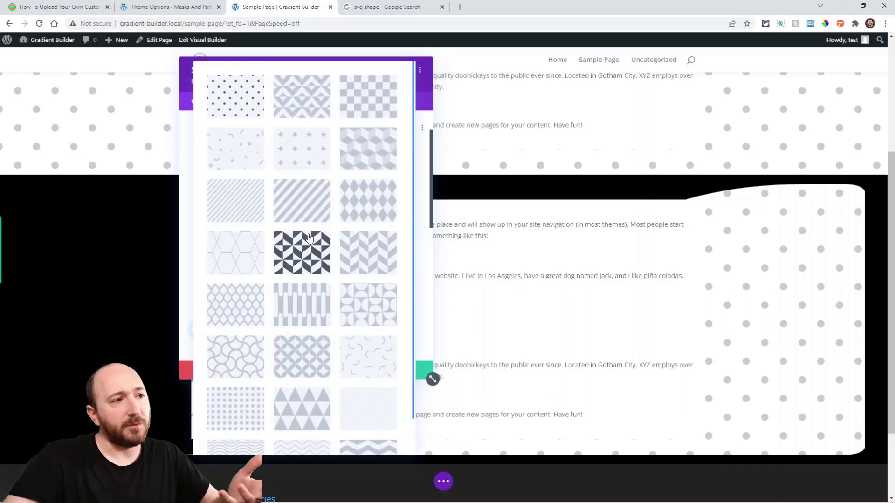
scroll(291, 316, down, 1)
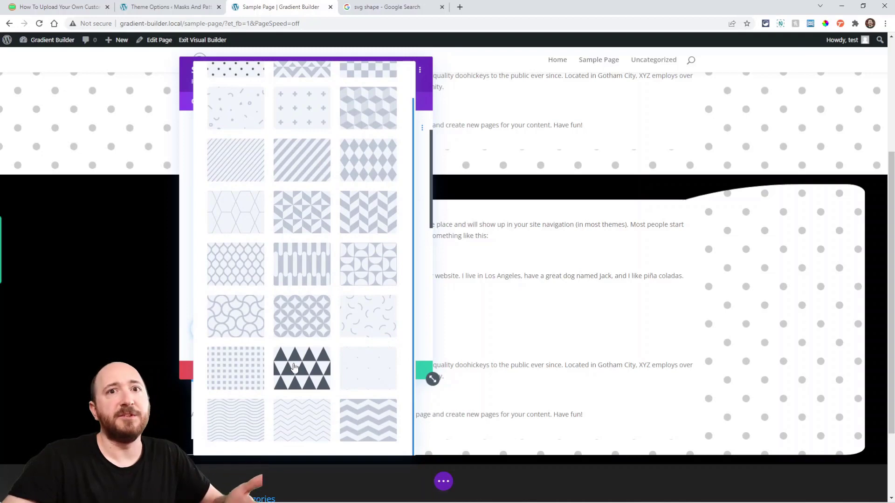
scroll(293, 367, up, 1)
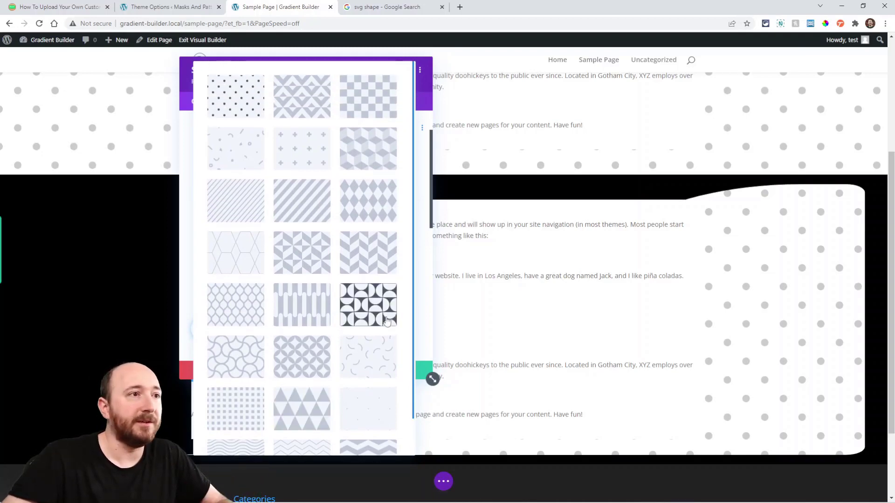
click(431, 266)
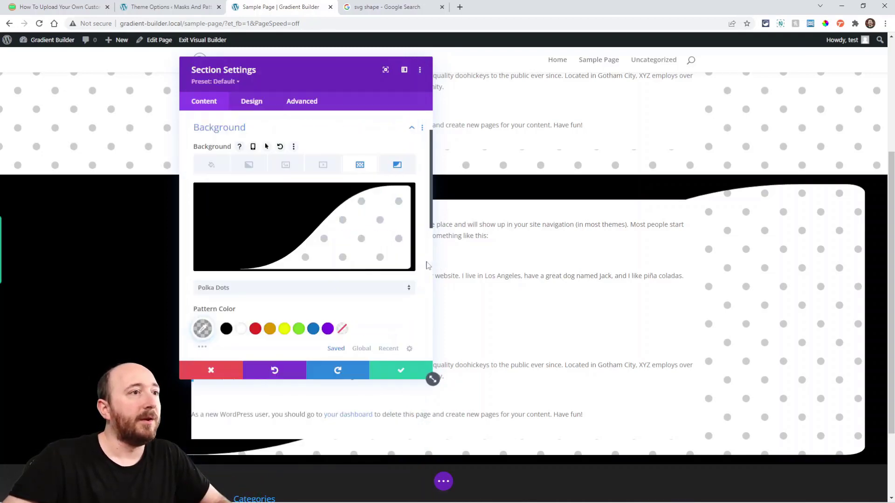
- Look over the built-in background mask shapes, then return to the tutorial's Masks explanation
click(397, 165)
click(347, 219)
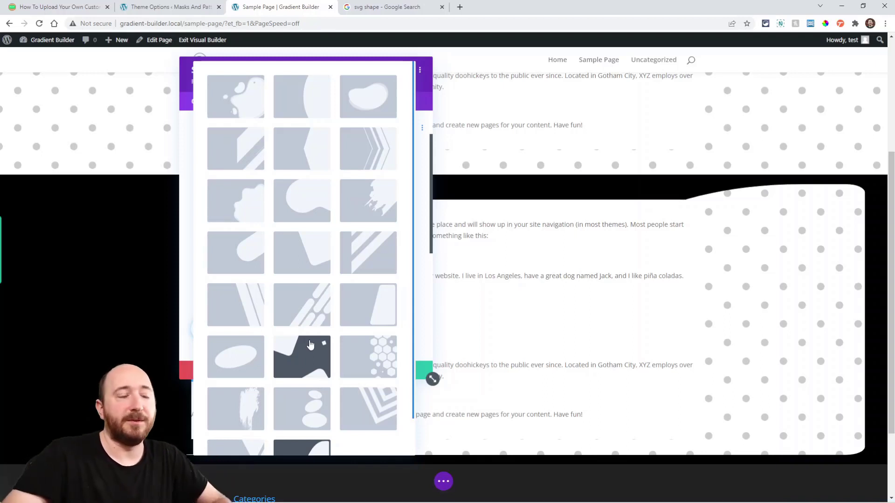
key(ctrl+1)
scroll(329, 247, down, 2)
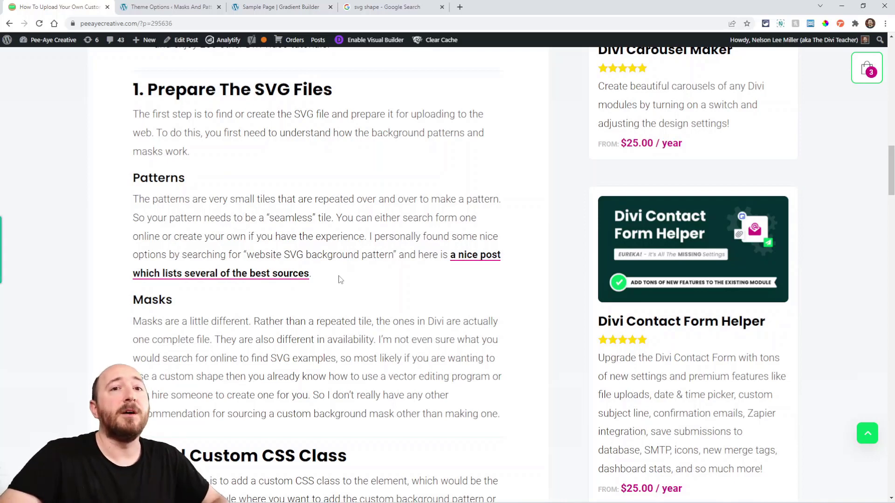
- Open the CSS-Tricks 'Websites to Generate SVG Patterns' article from the tutorial's sources link
click(259, 279)
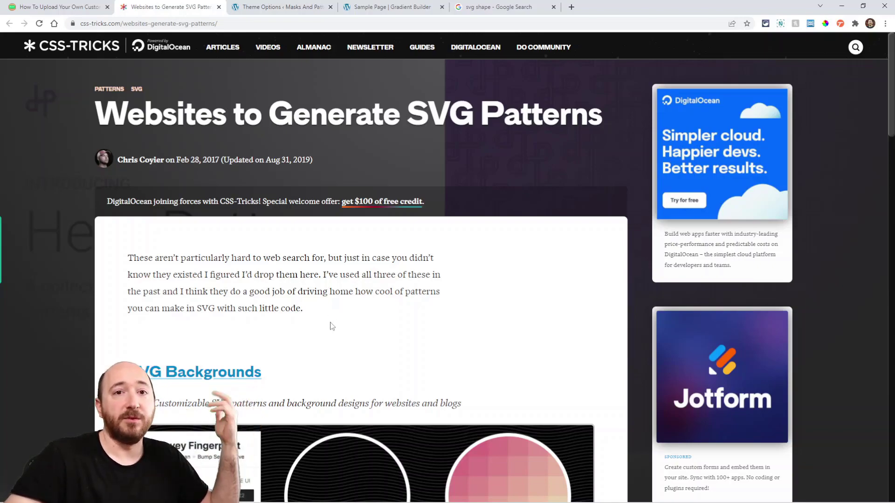
- Scroll the CSS-Tricks article to Hero Patterns and open heropatterns.com
scroll(345, 354, down, 12)
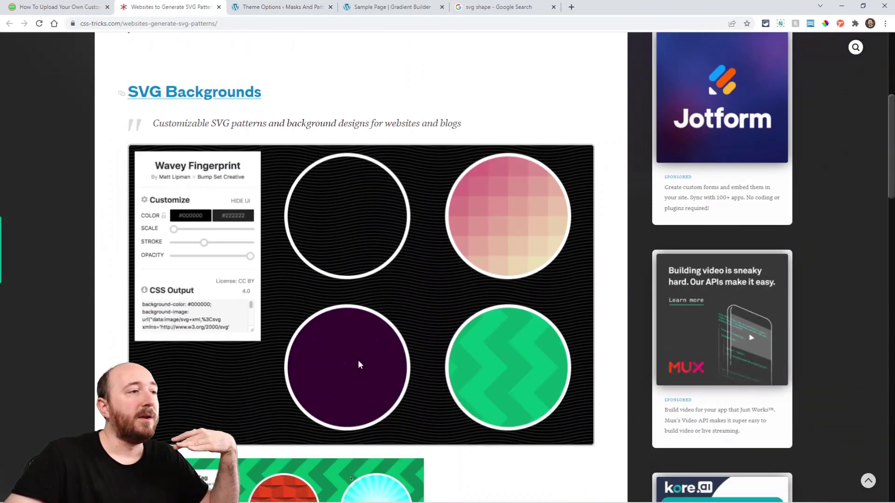
scroll(359, 363, down, 4)
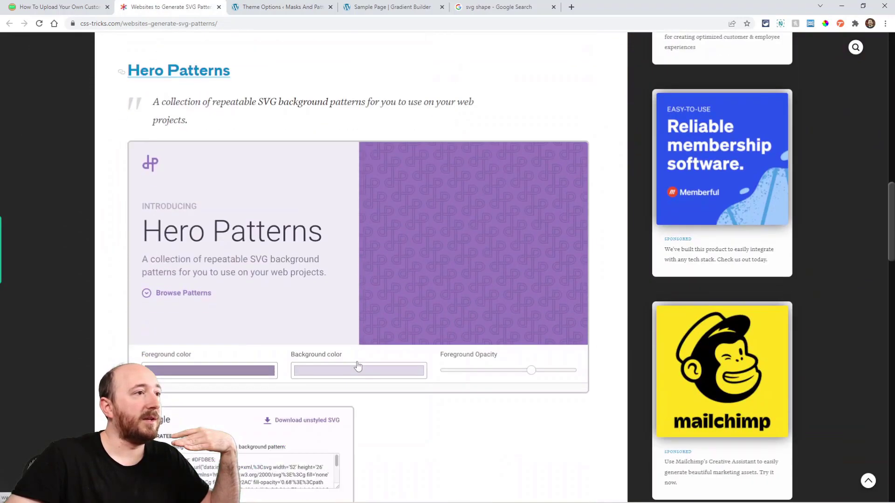
scroll(233, 233, up, 1)
click(161, 117)
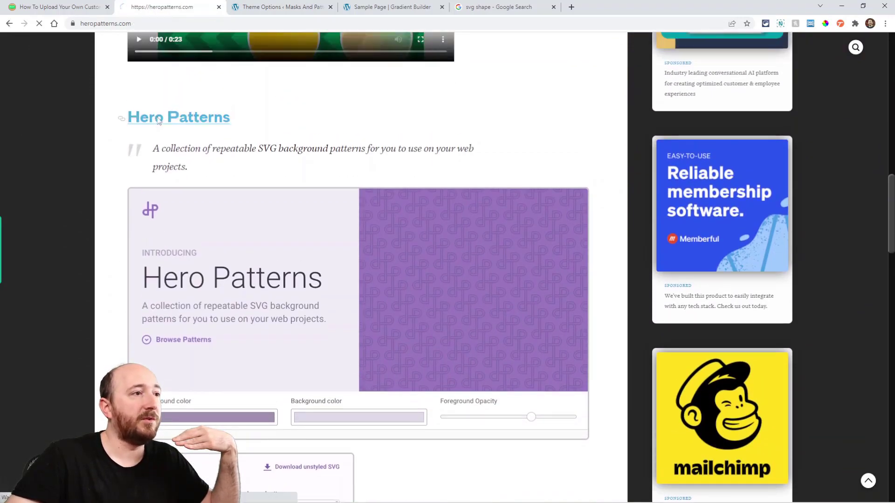
- Browse the Hero Patterns gallery, ending on the Jigsaw and Overcast row
scroll(163, 244, down, 3)
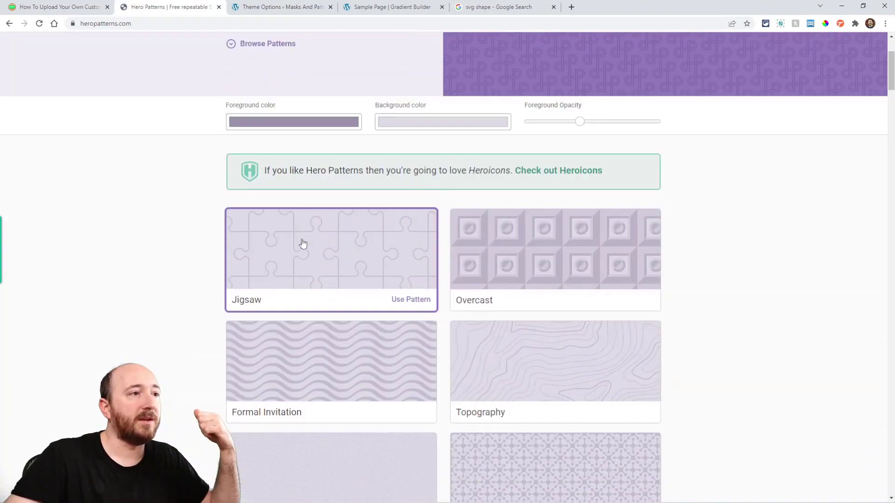
scroll(420, 252, down, 2)
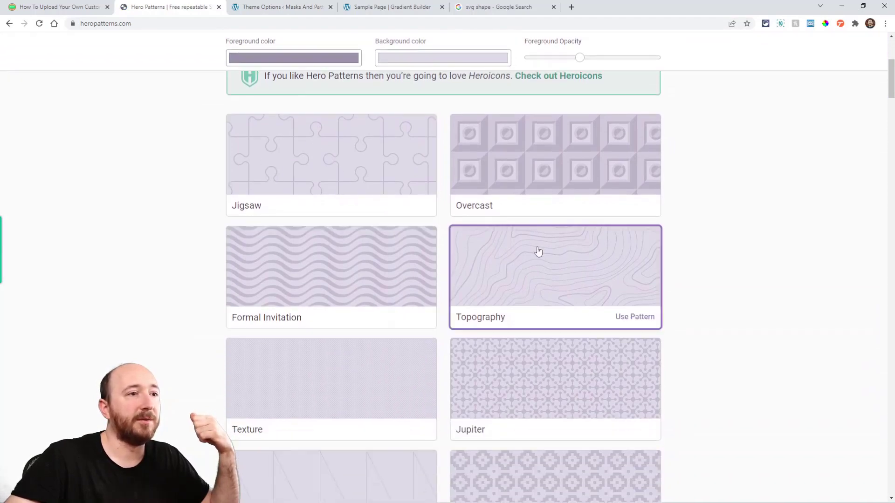
scroll(374, 303, down, 2)
scroll(374, 303, down, 10)
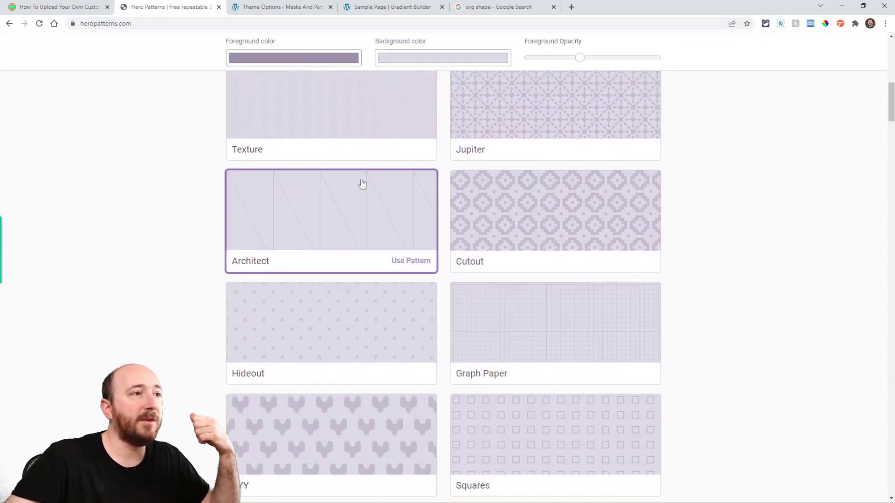
scroll(541, 298, down, 17)
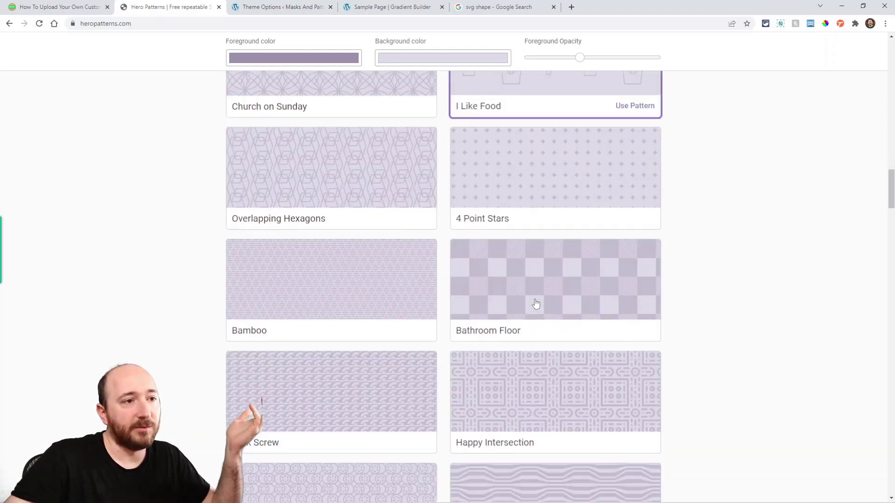
scroll(348, 307, up, 5)
scroll(606, 329, down, 11)
scroll(603, 334, down, 10)
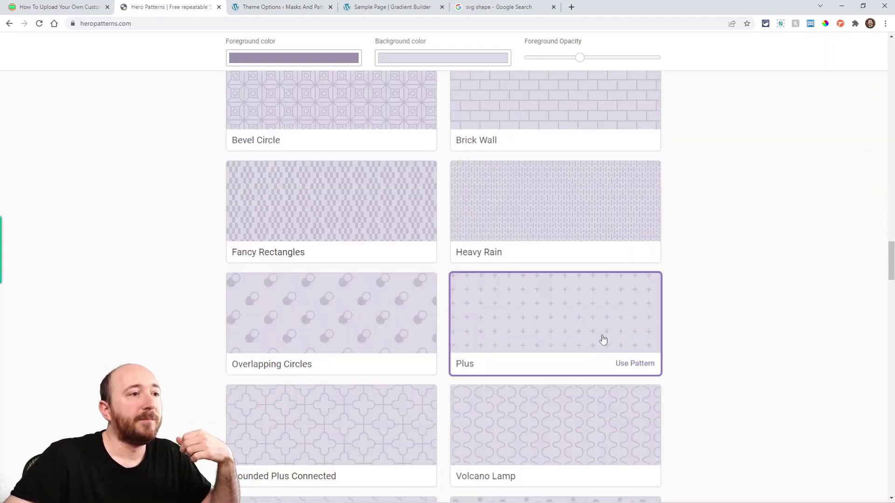
scroll(604, 339, down, 6)
scroll(624, 342, up, 20)
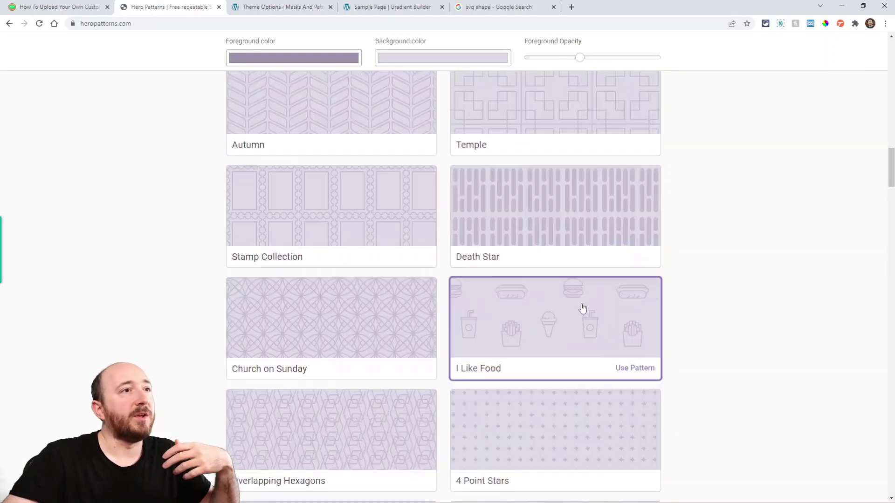
- Close the Hero Patterns tab and scroll the tutorial toward '2. Add Custom CSS Class'
click(218, 6)
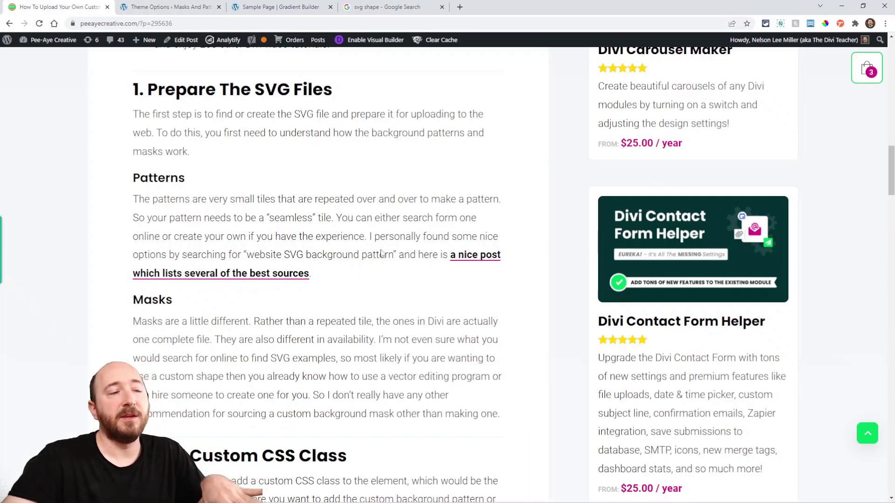
scroll(382, 256, down, 2)
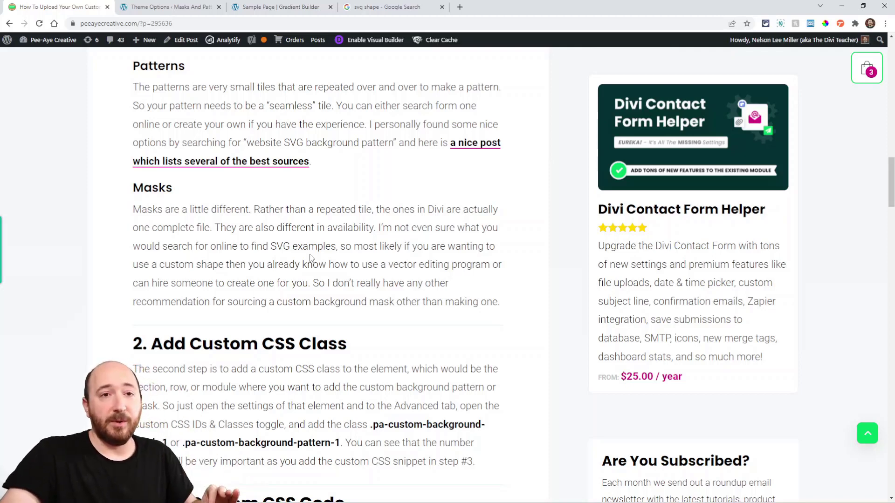
- Select the class name '.pa-custom-background-pattern-1' in the tutorial's step 2
scroll(317, 280, down, 3)
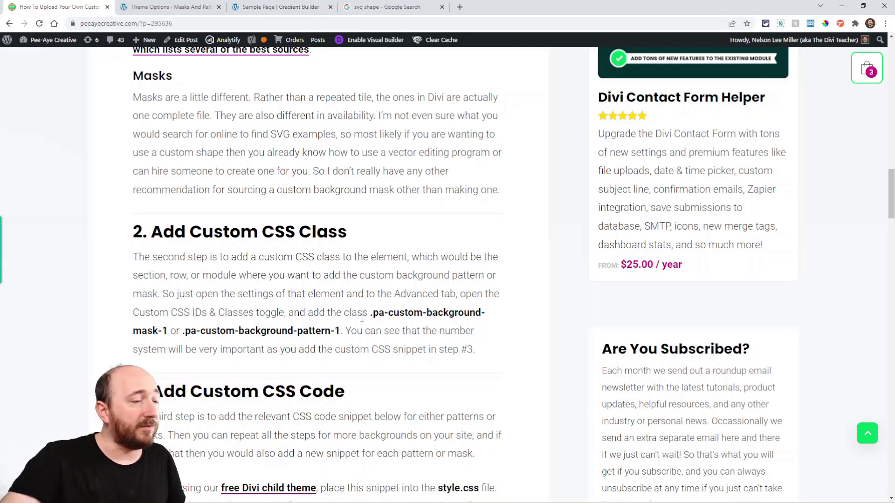
drag(372, 313, 261, 332)
click(204, 334)
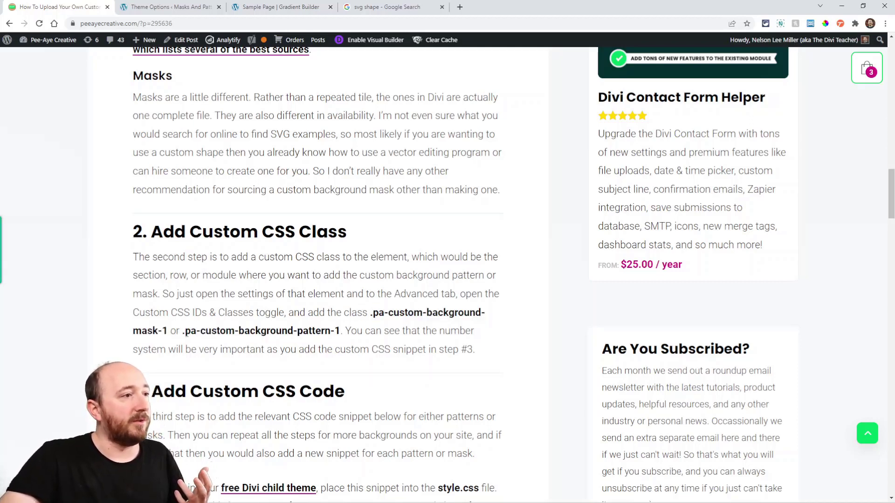
drag(185, 333, 341, 332)
key(ctrl+c)
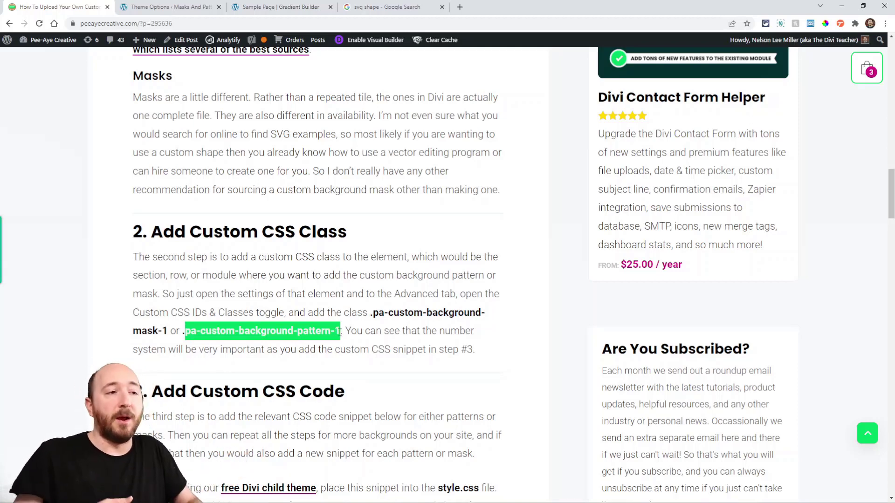
scroll(345, 333, down, 6)
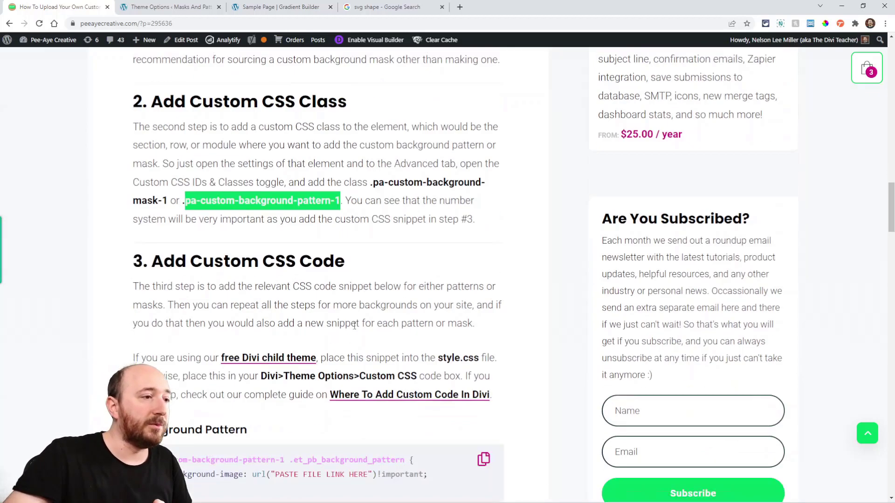
scroll(367, 337, up, 5)
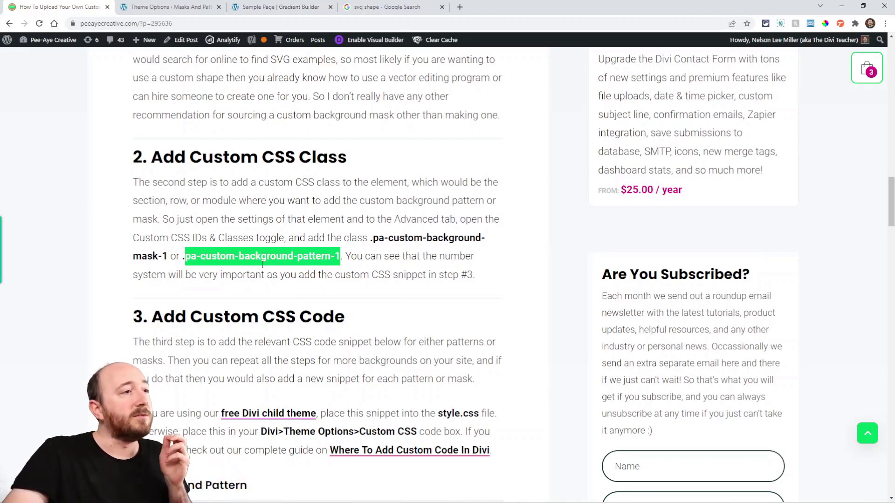
- Discard the mask section's changes and open the top dotted section's background pattern settings
click(279, 7)
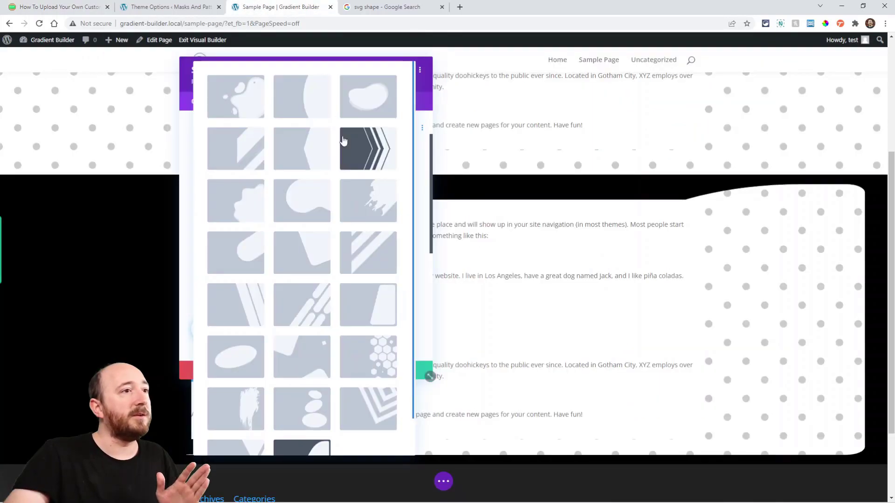
click(153, 366)
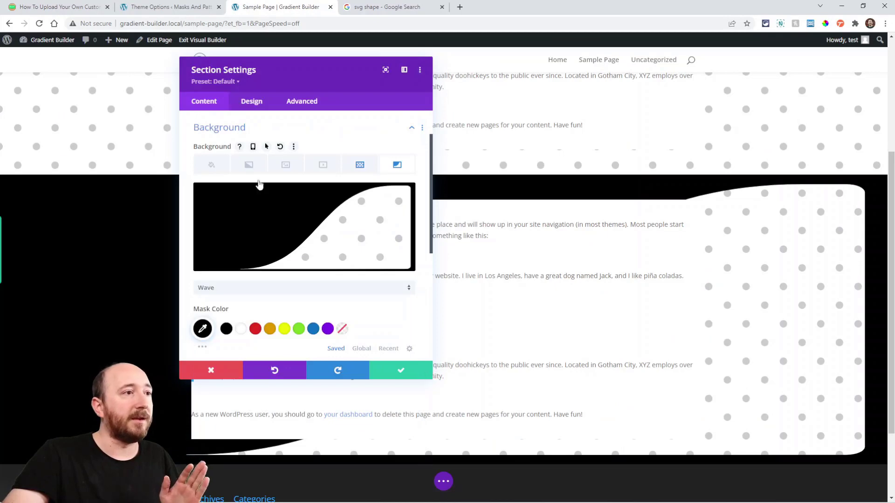
click(201, 373)
scroll(133, 218, up, 5)
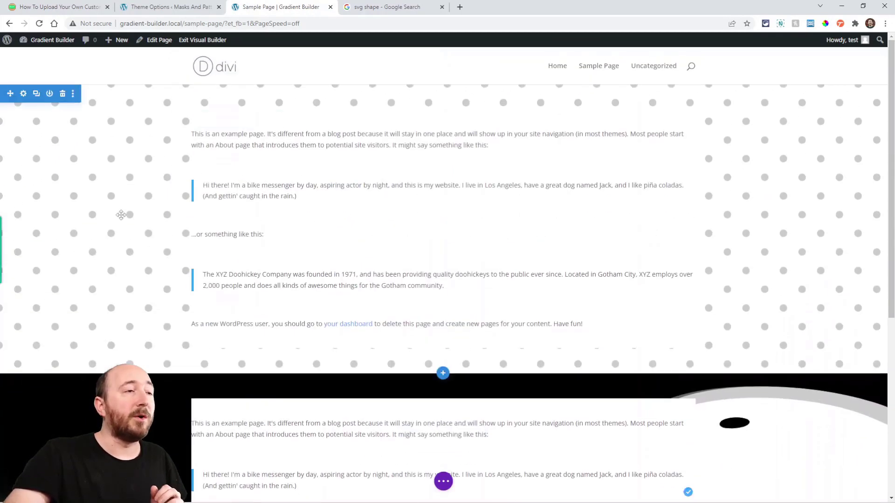
click(23, 94)
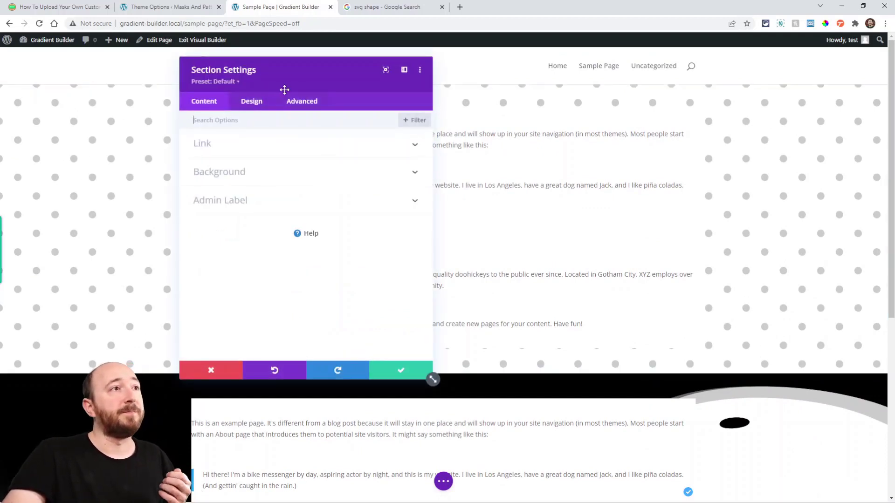
drag(290, 86, 374, 93)
click(329, 179)
scroll(466, 160, down, 1)
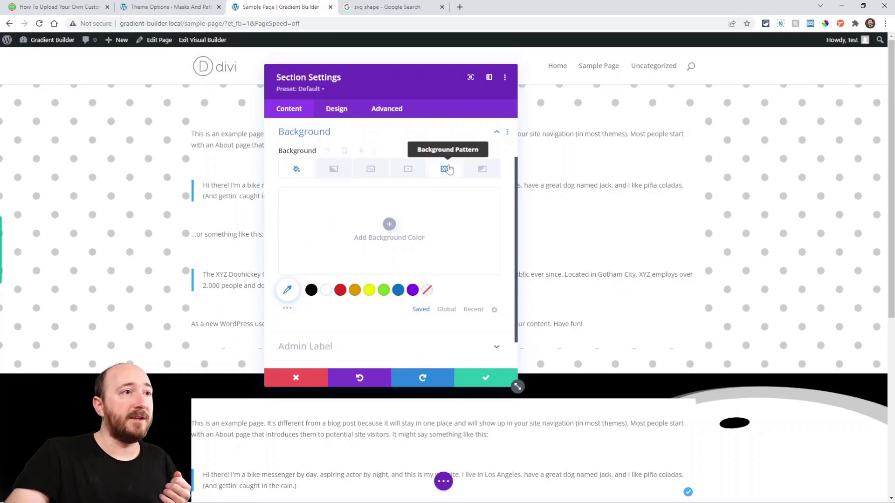
click(446, 169)
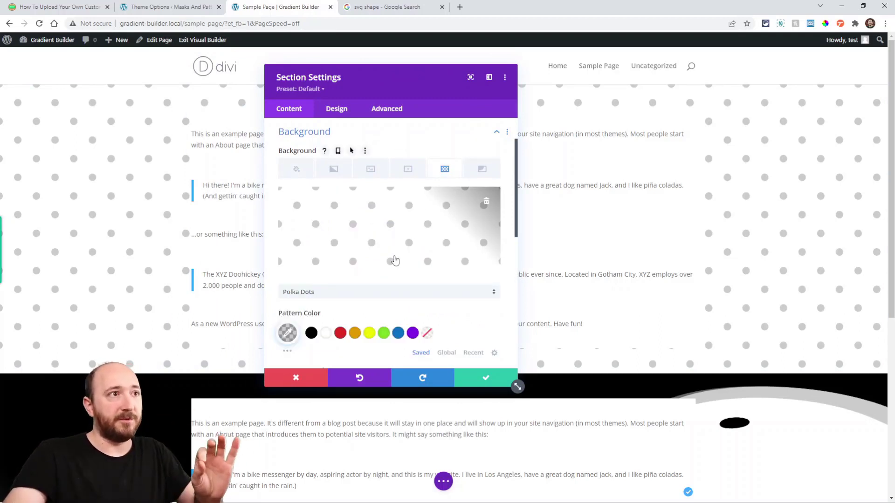
- Add the CSS class pa-custom-background-pattern-1 under Advanced > CSS ID & Classes
click(383, 114)
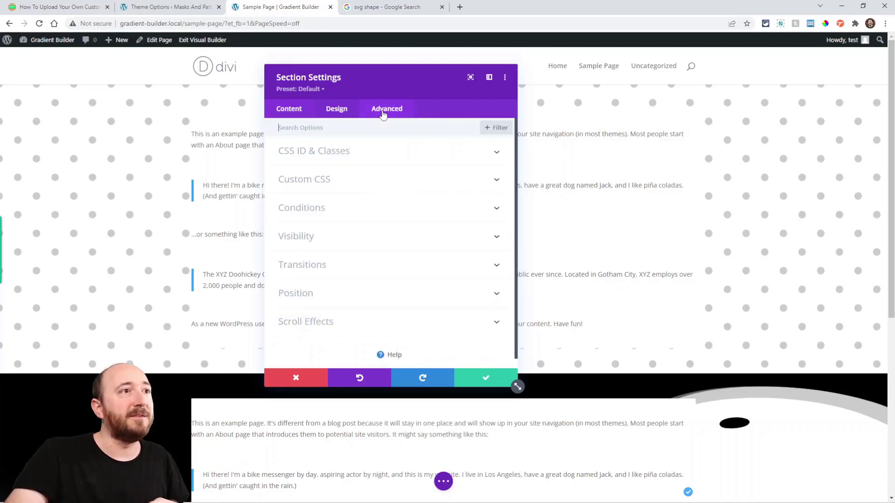
click(300, 157)
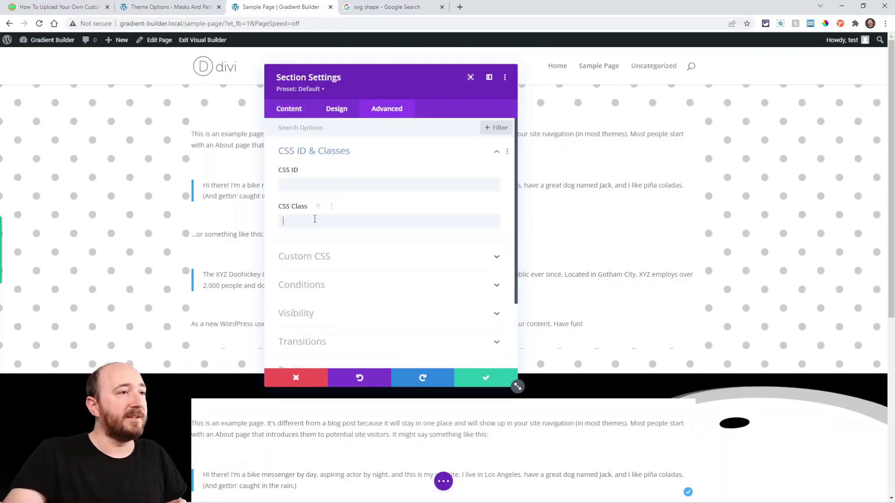
click(315, 220)
key(ctrl+v)
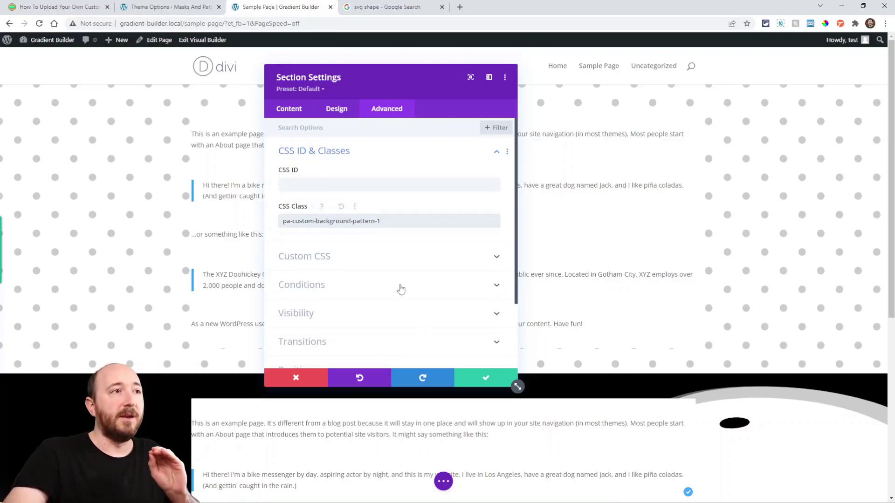
- Recheck the Polka Dots pattern settings, then save the section and the page
click(282, 115)
click(347, 179)
click(436, 176)
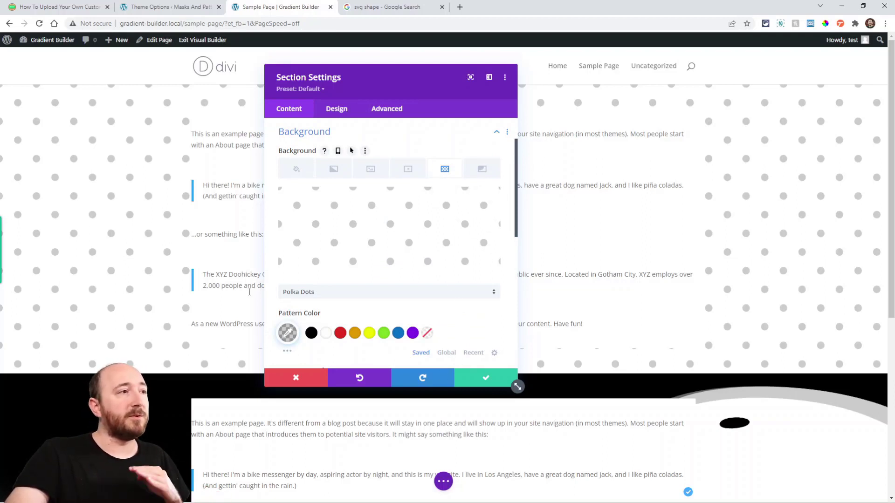
click(475, 381)
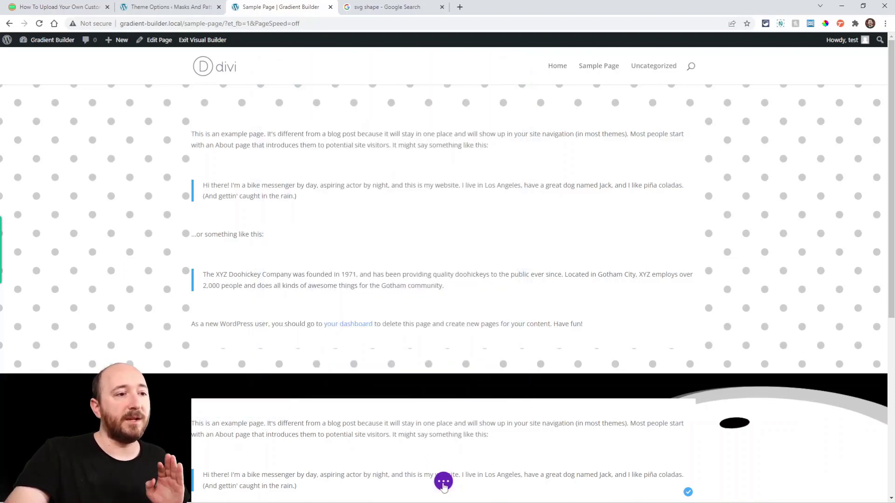
click(859, 485)
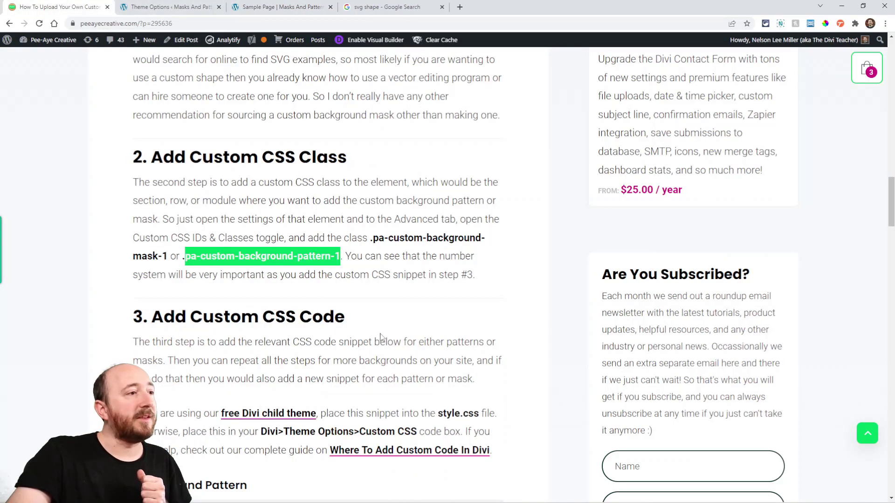
- Copy the step 3 Background Pattern CSS snippet for .pa-custom-background-pattern-1
scroll(383, 338, down, 3)
scroll(197, 264, down, 2)
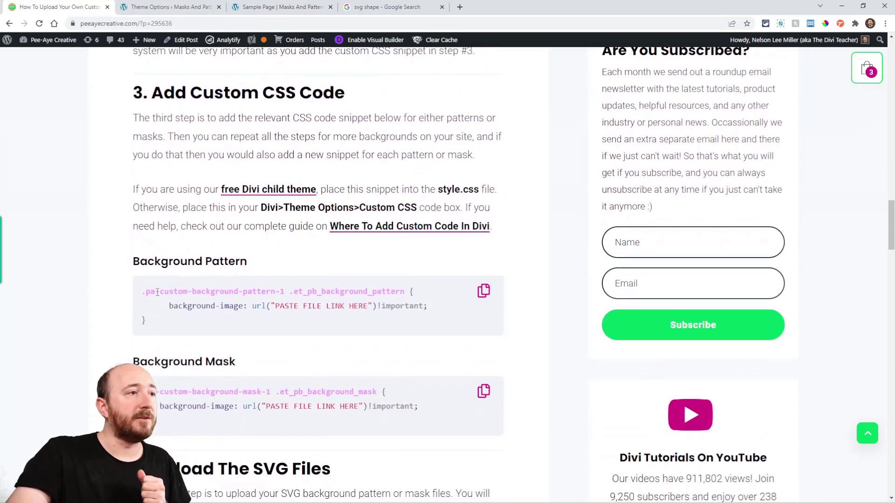
click(483, 292)
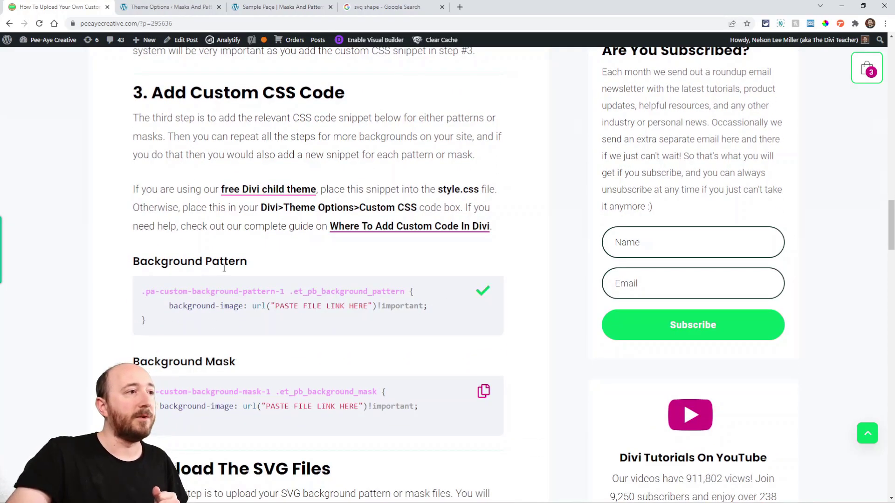
- Paste the .pa-custom-background-pattern-1 rule into Divi Theme Options' Custom CSS and save
click(166, 8)
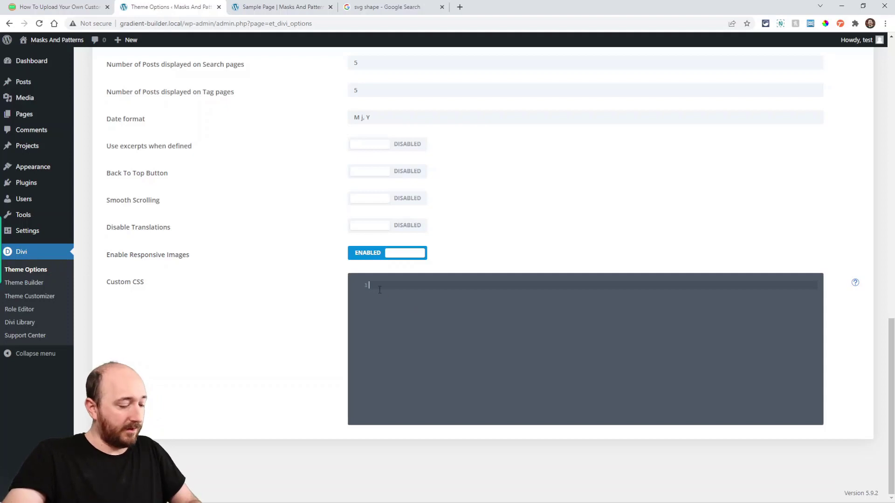
key(ctrl+v)
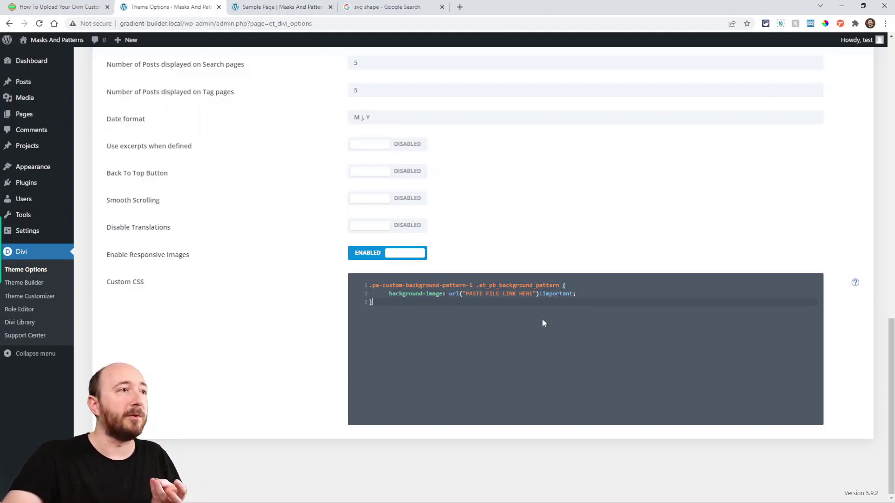
key(ctrl+s)
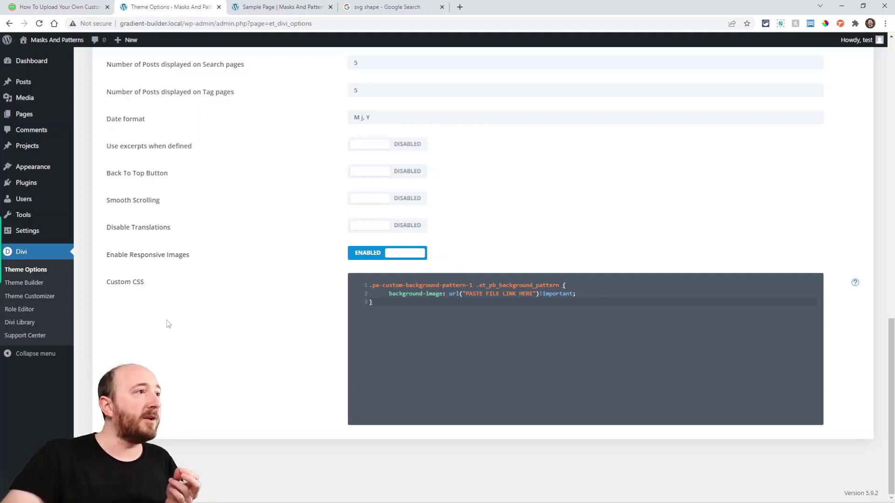
- Copy the jigsaw.svg file URL from its Media Library attachment details
click(25, 99)
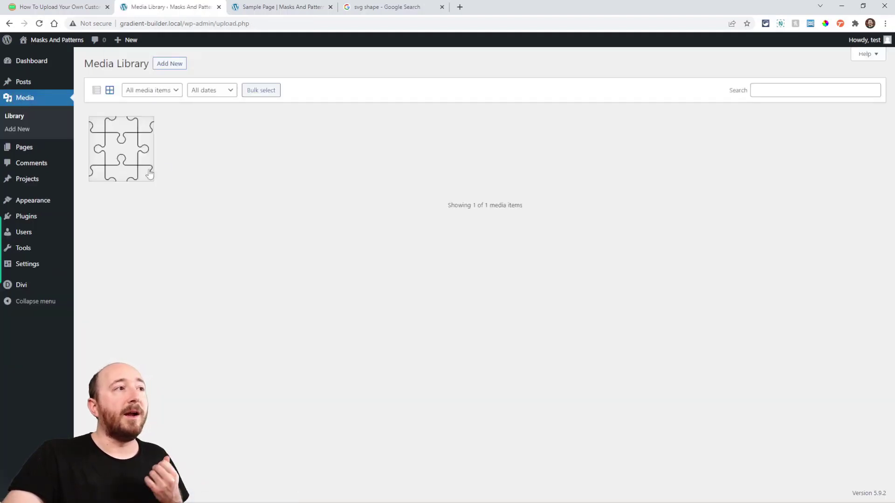
click(129, 161)
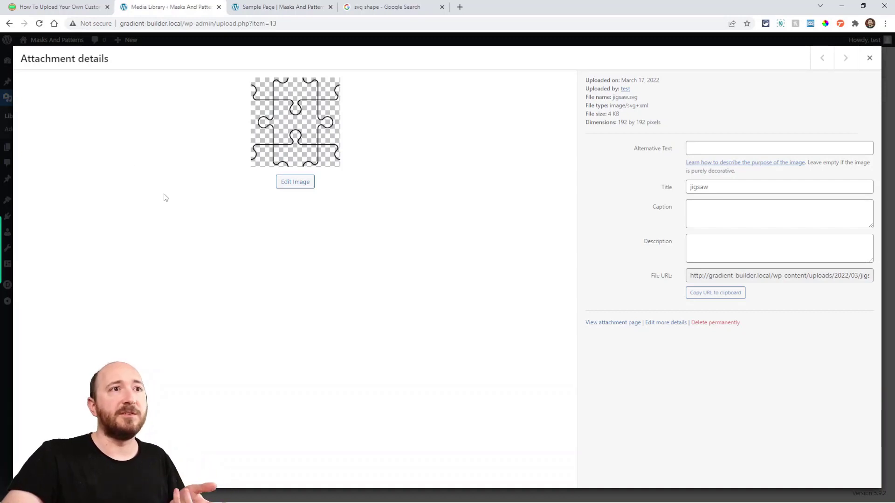
click(874, 63)
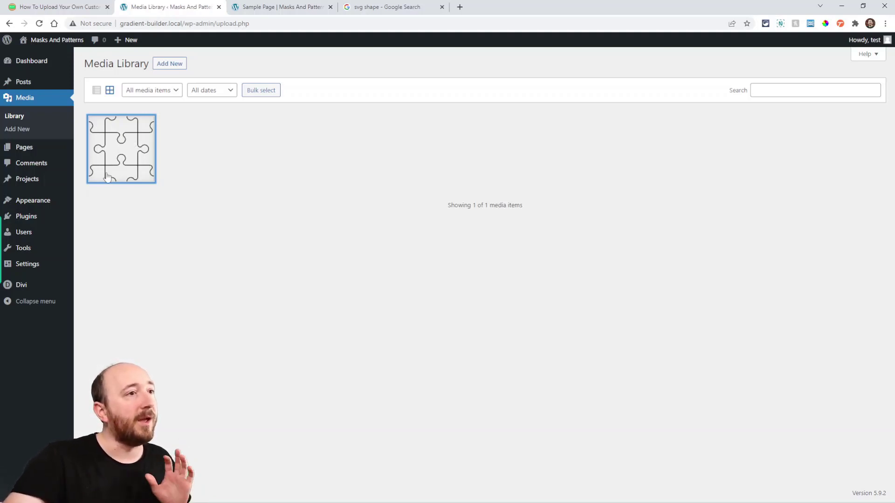
click(124, 166)
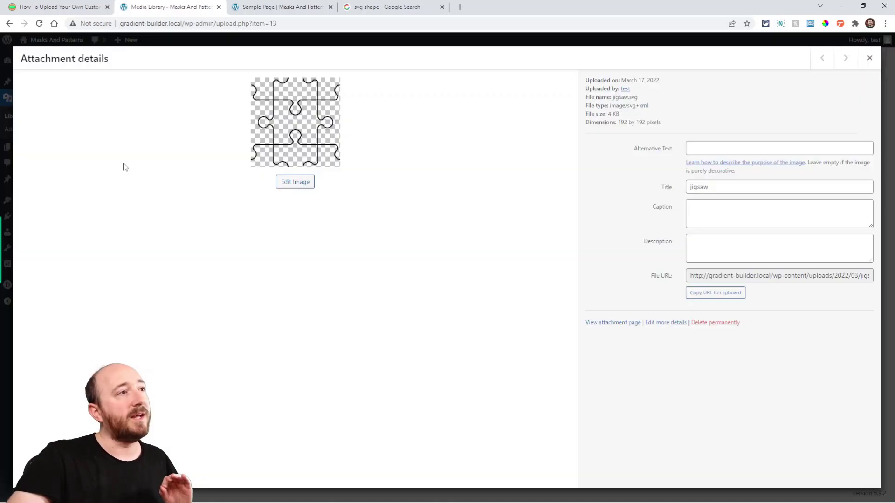
click(712, 298)
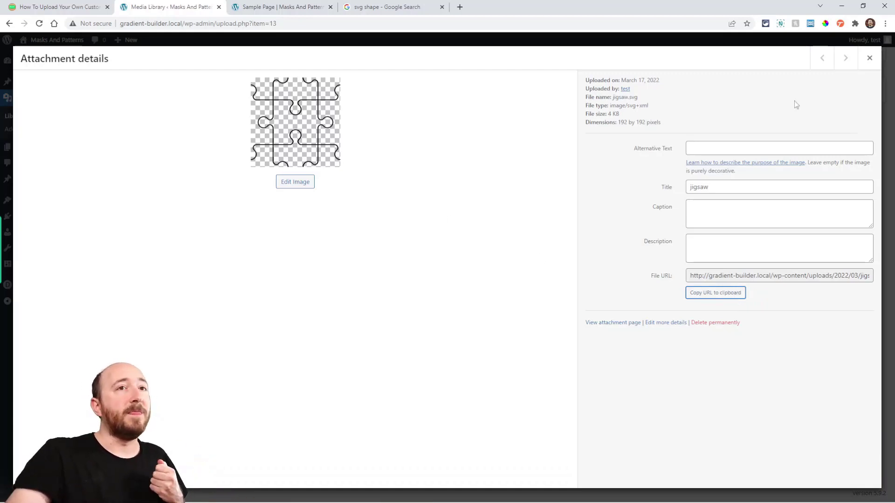
click(869, 58)
- Replace PASTE FILE LINK HERE in Theme Options' Custom CSS with the jigsaw.svg URL and save
mouse_move(27, 285)
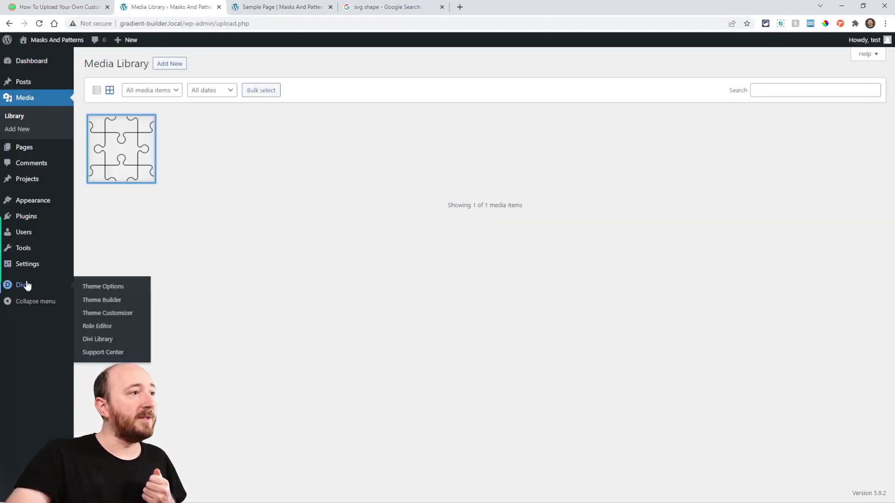
click(95, 286)
scroll(260, 311, down, 15)
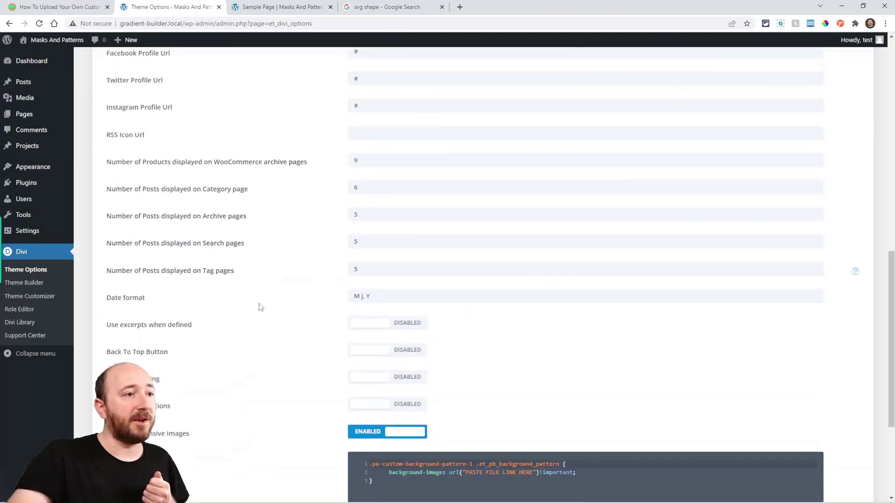
scroll(260, 311, down, 3)
click(449, 317)
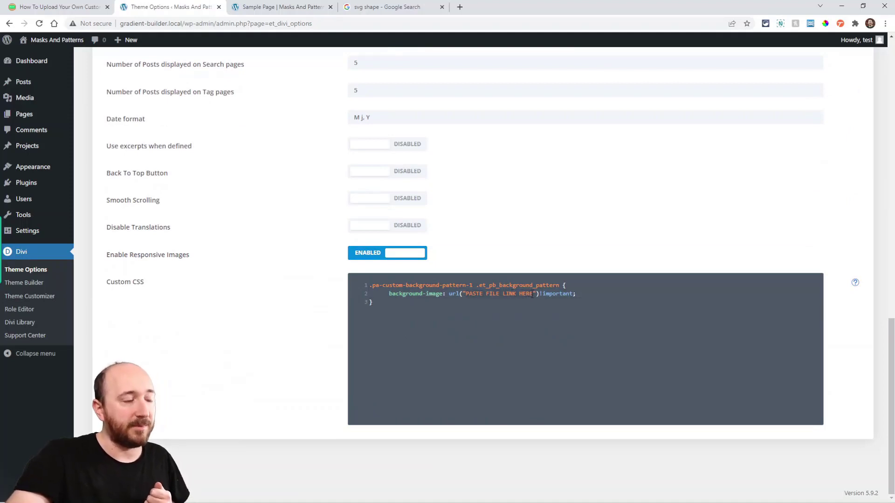
key(ctrl+v)
click(535, 341)
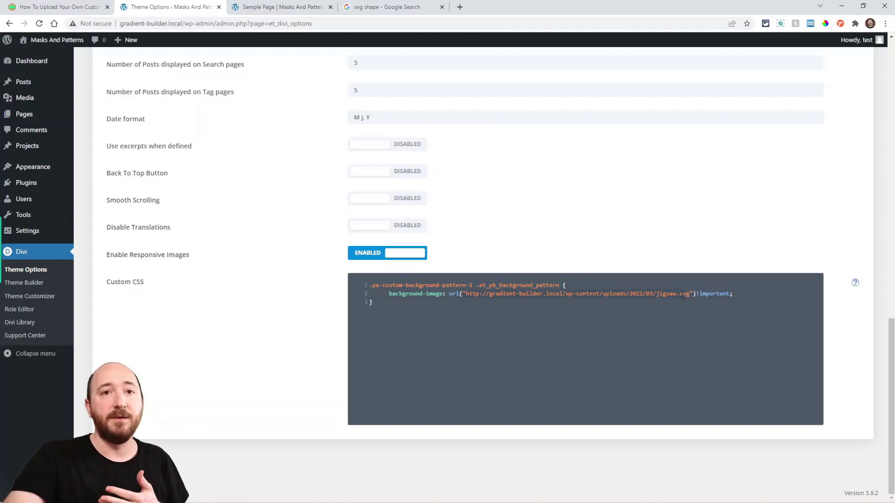
key(ctrl+s)
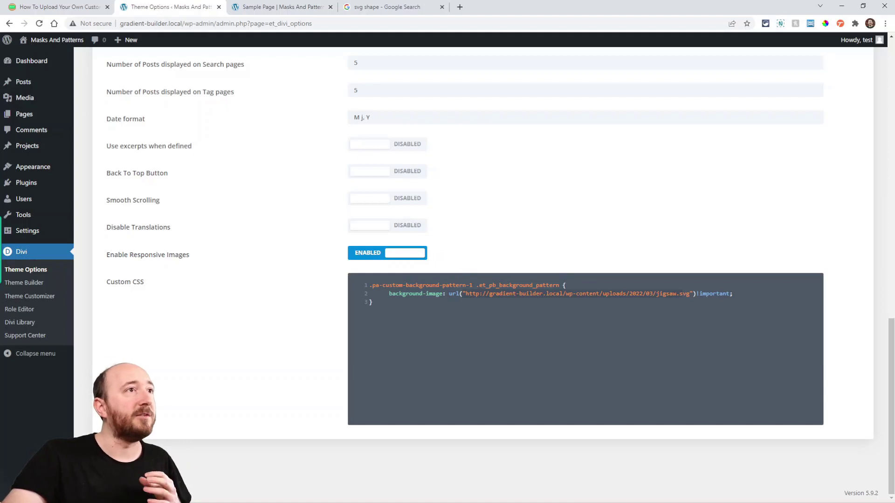
- Check the jigsaw background on the Sample Page, then bring up Illustrator's blank Untitled-1 document
click(266, 12)
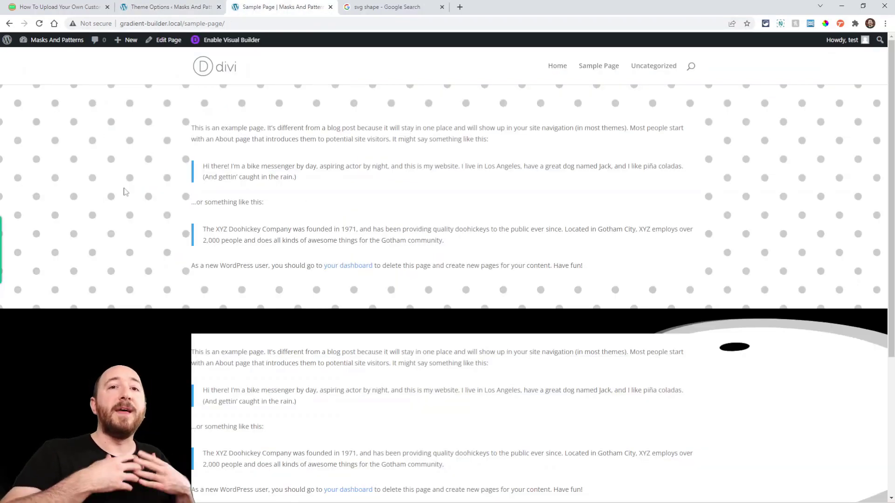
mouse_move(41, 42)
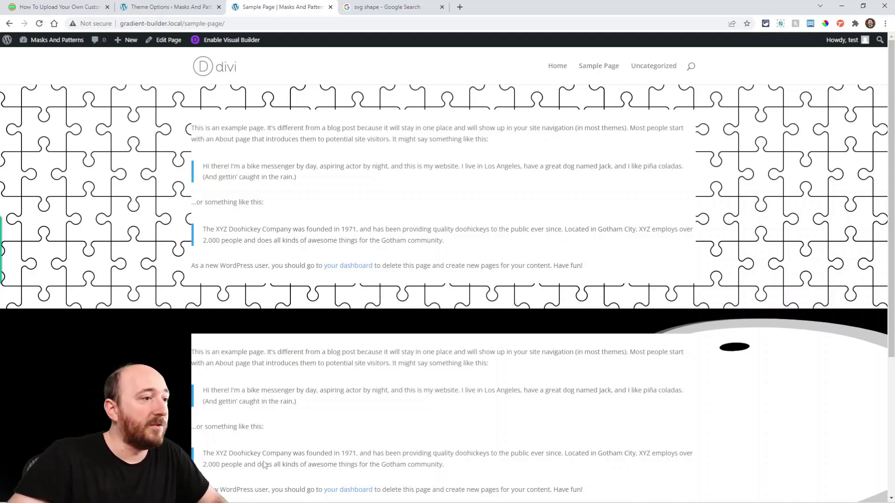
mouse_move(279, 501)
click(205, 493)
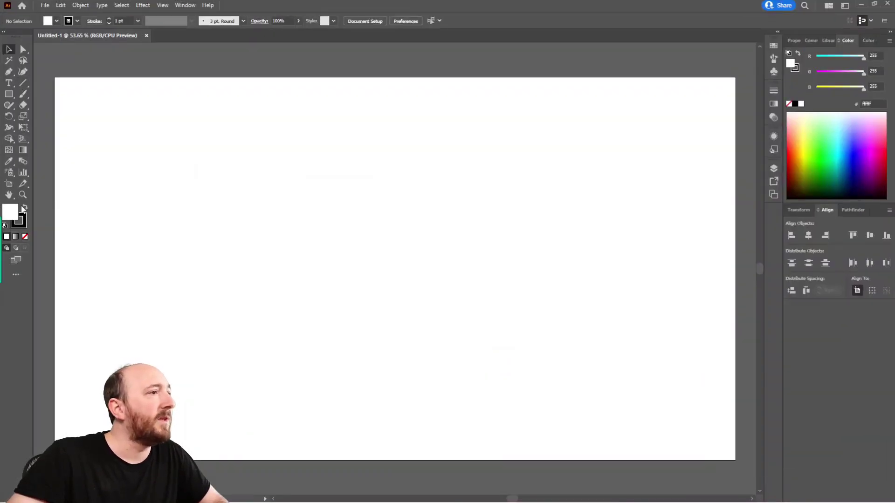
- Draw a black, stroke-less rectangle covering the whole artboard
click(25, 209)
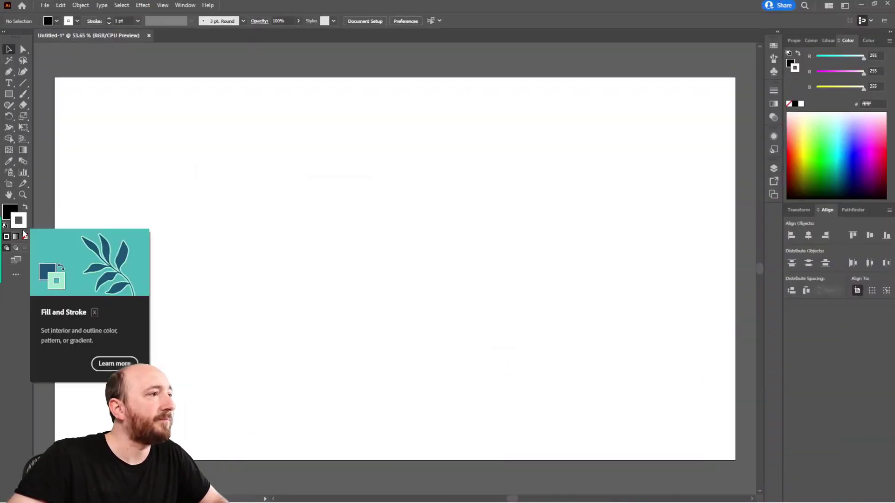
click(25, 237)
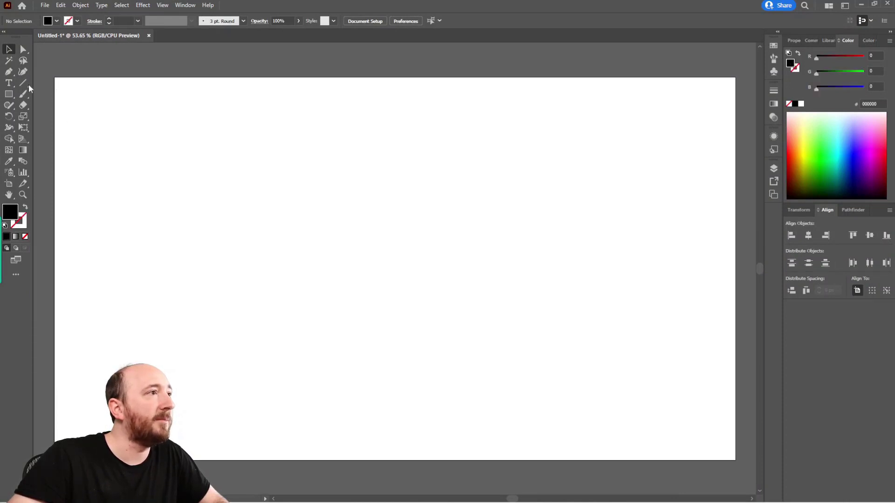
click(6, 95)
drag(55, 76, 551, 421)
scroll(524, 356, right, 1)
scroll(457, 354, left, 4)
scroll(442, 342, left, 5)
scroll(372, 324, down, 1)
scroll(292, 310, right, 2)
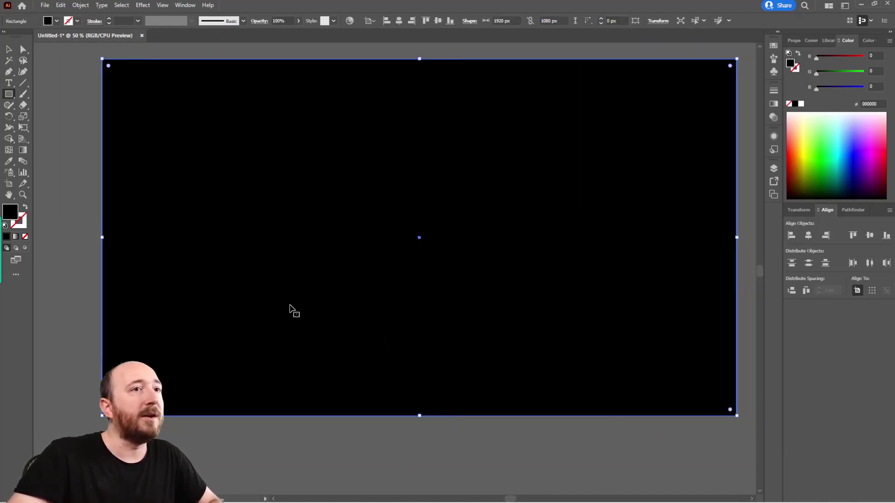
scroll(290, 306, right, 1)
scroll(342, 282, up, 1)
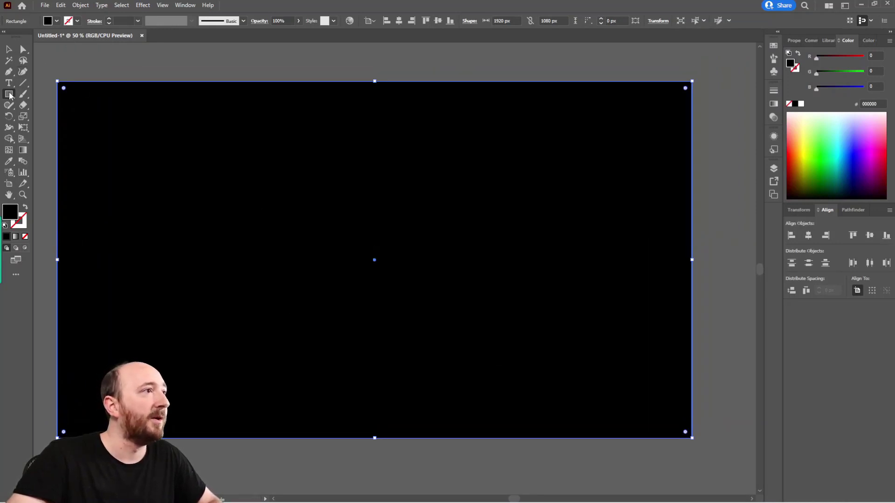
- Draw a white five-point star near the top-left and trim its overhang with Shape Builder
drag(8, 93, 46, 140)
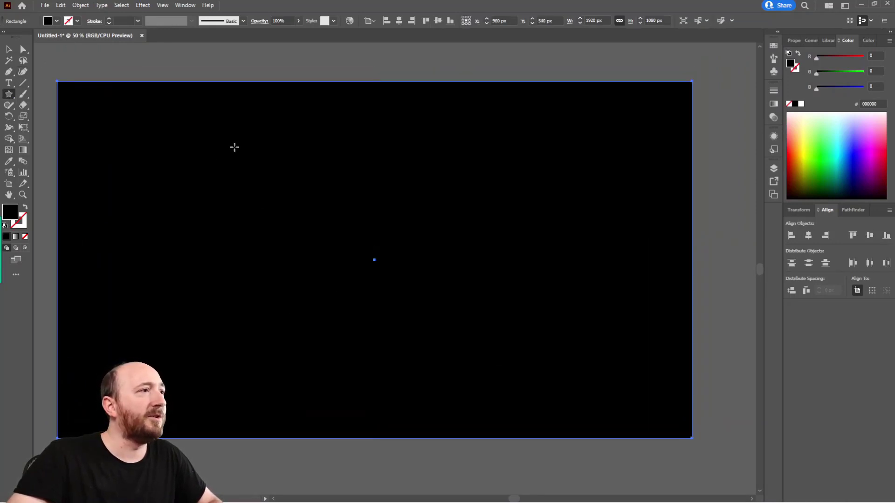
drag(235, 147, 364, 229)
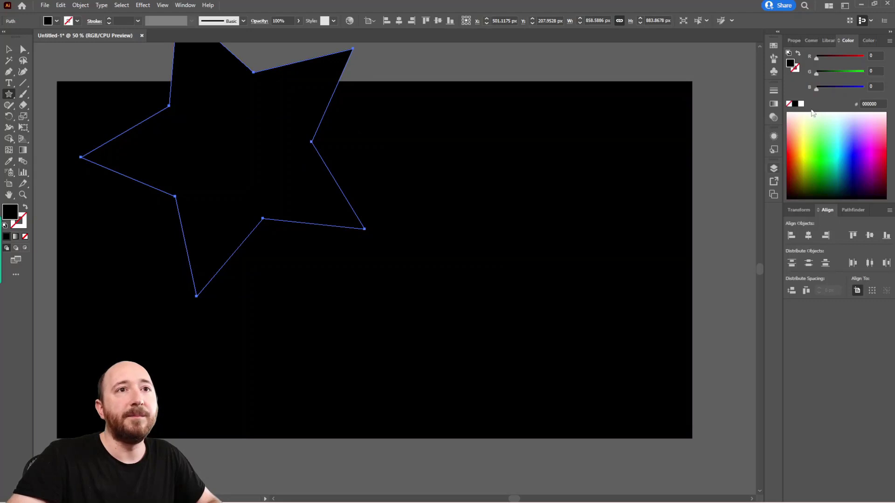
click(801, 103)
key(v)
click(85, 62)
drag(252, 110, 243, 116)
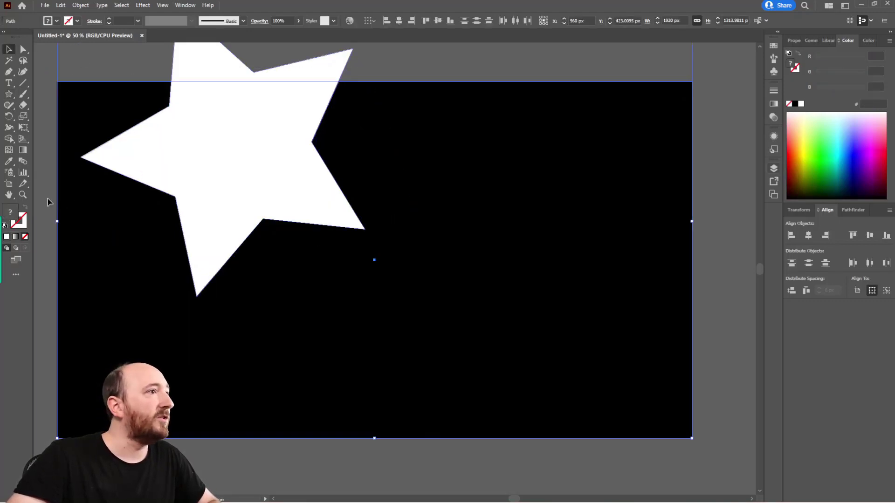
click(9, 139)
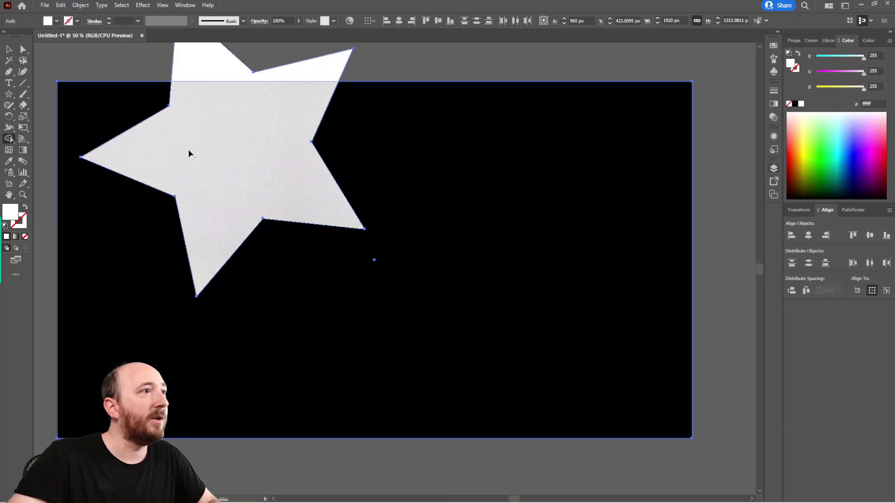
alt+click(195, 73)
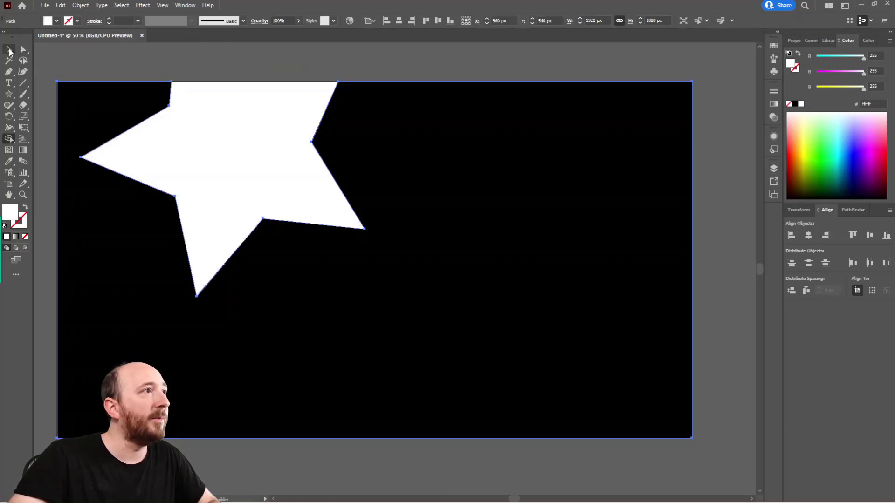
- Export the black-and-white star artwork as an SVG asset via Export Selection
click(9, 48)
click(432, 120)
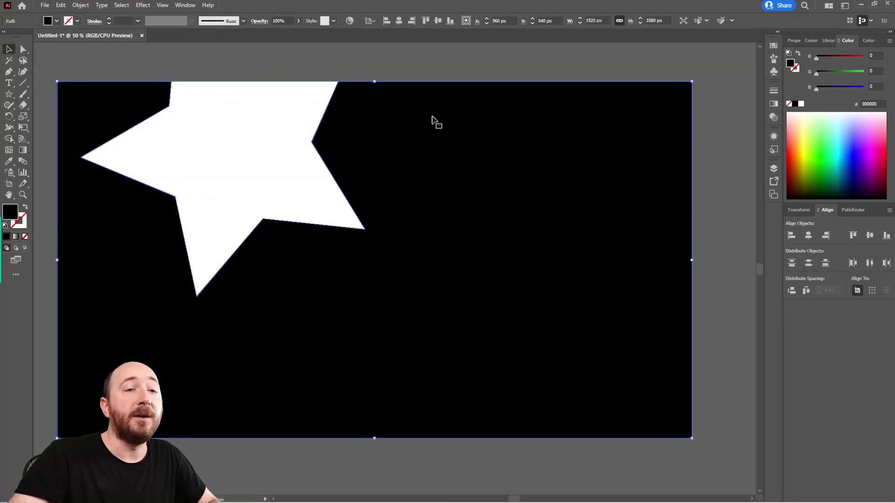
right_click(433, 120)
click(471, 332)
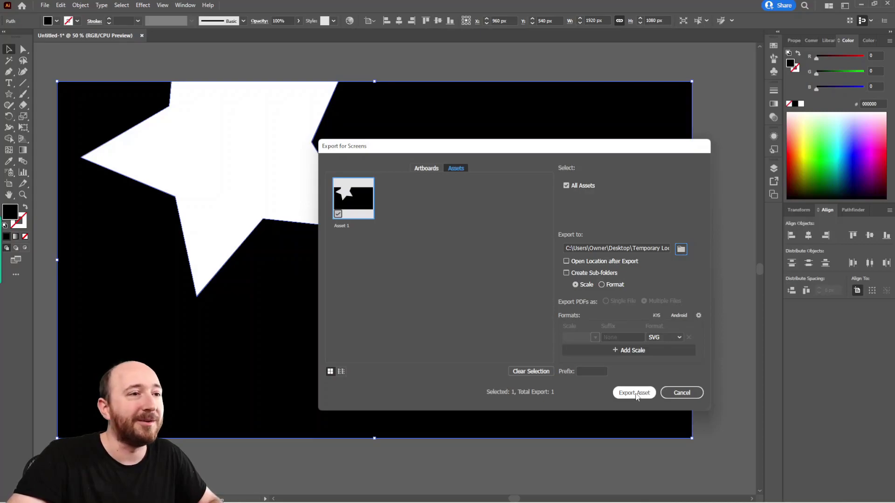
click(635, 393)
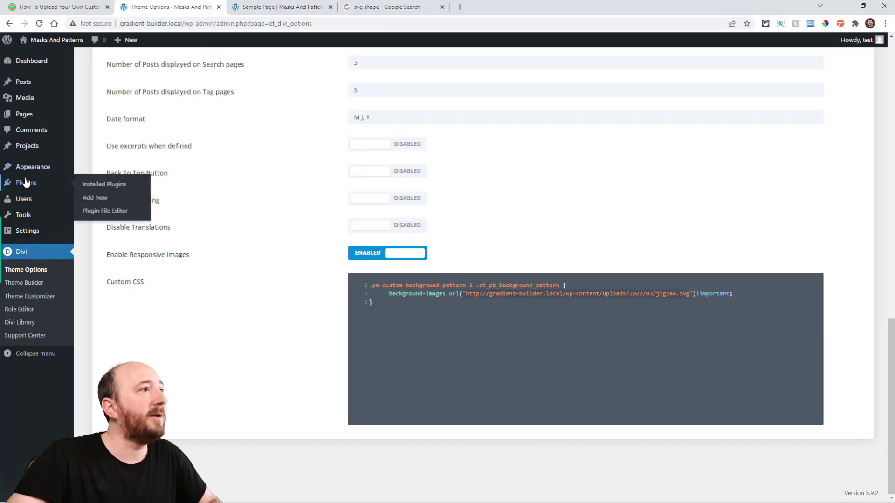
- Upload Asset-1.svg via Media > Add New, then return to Theme Options and the Sample Page tab
mouse_move(25, 98)
click(99, 114)
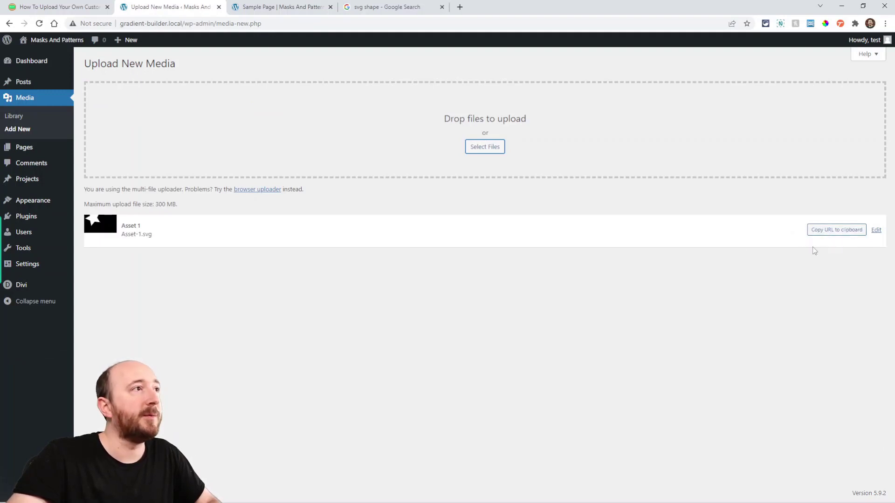
mouse_move(31, 288)
click(91, 287)
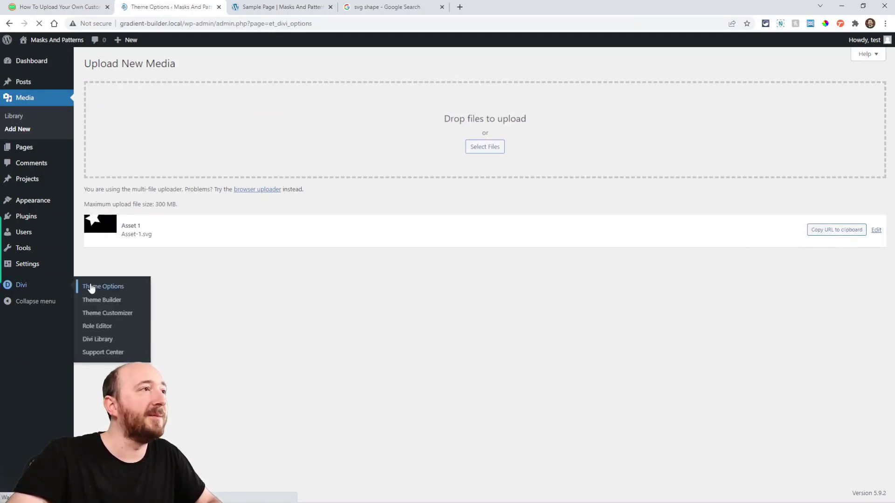
click(270, 7)
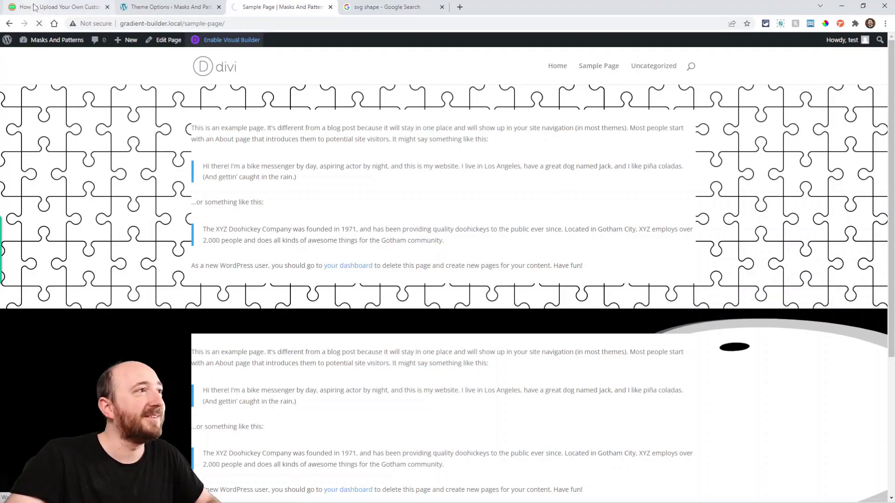
- Copy the tutorial's .pa-custom-background-mask-1 snippet and paste it below the jigsaw rule in Custom CSS
click(56, 7)
scroll(275, 305, down, 1)
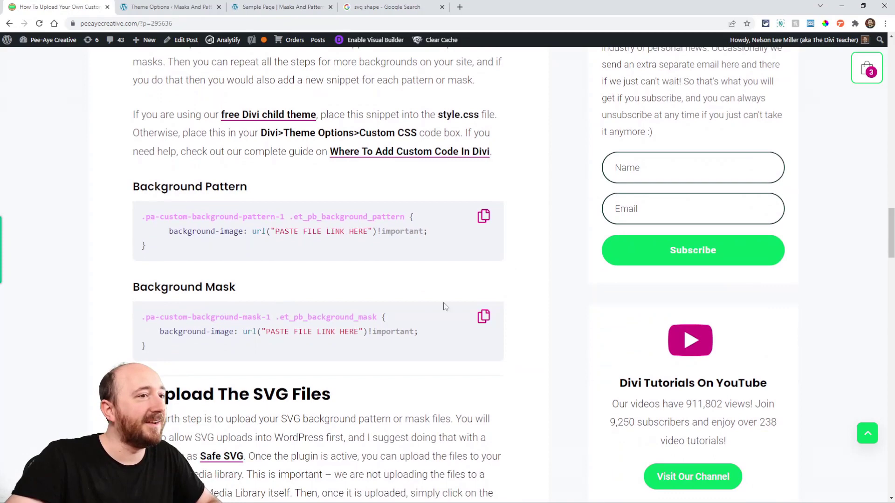
click(484, 317)
click(139, 7)
scroll(429, 365, down, 15)
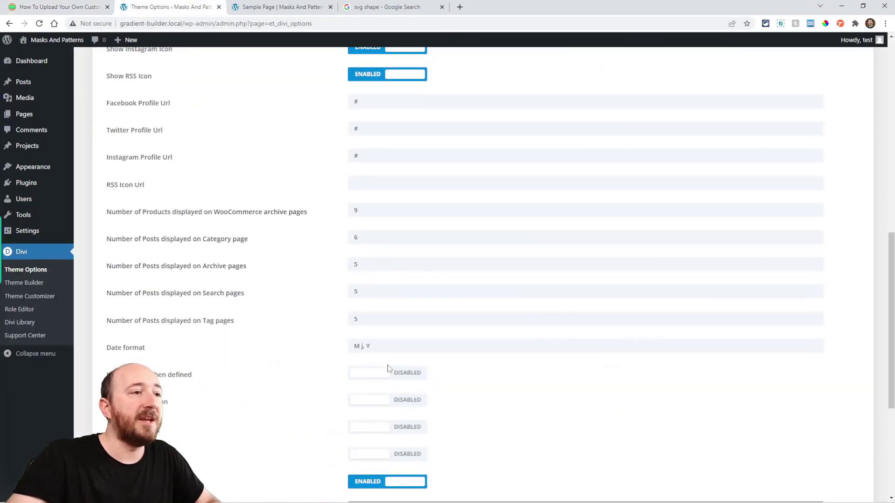
click(425, 315)
key(Return)
key(Return)
key(ctrl+v)
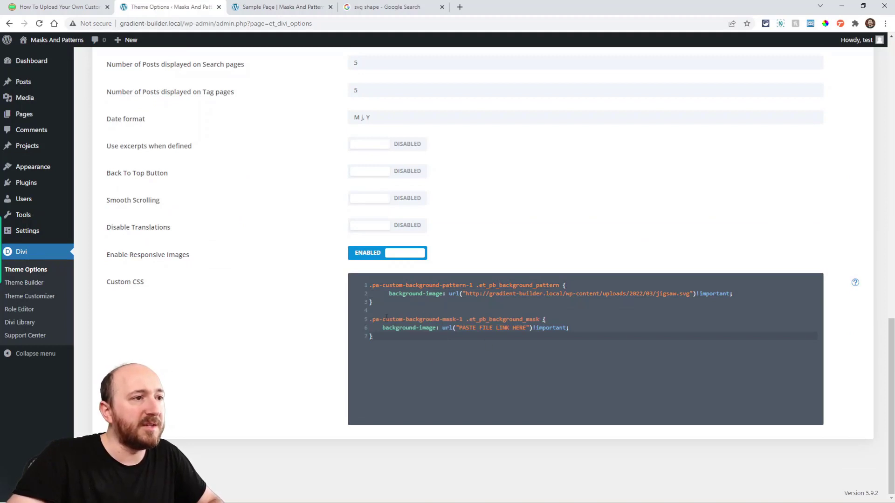
click(466, 319)
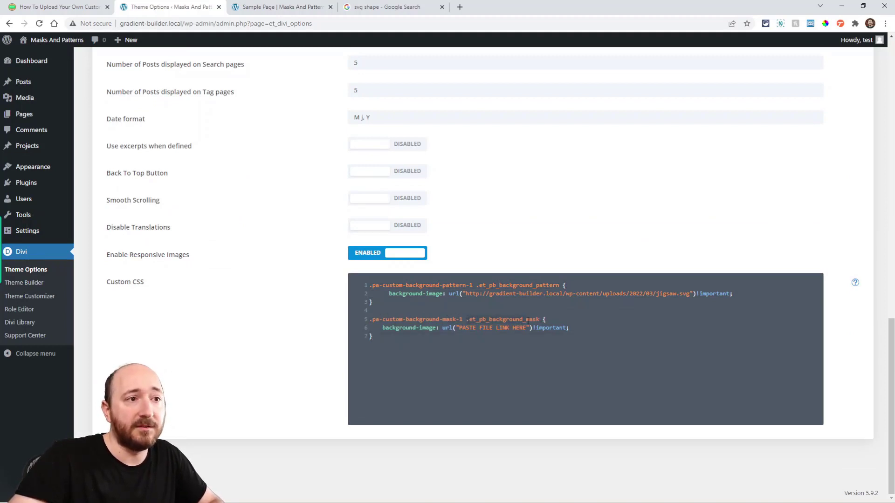
click(425, 328)
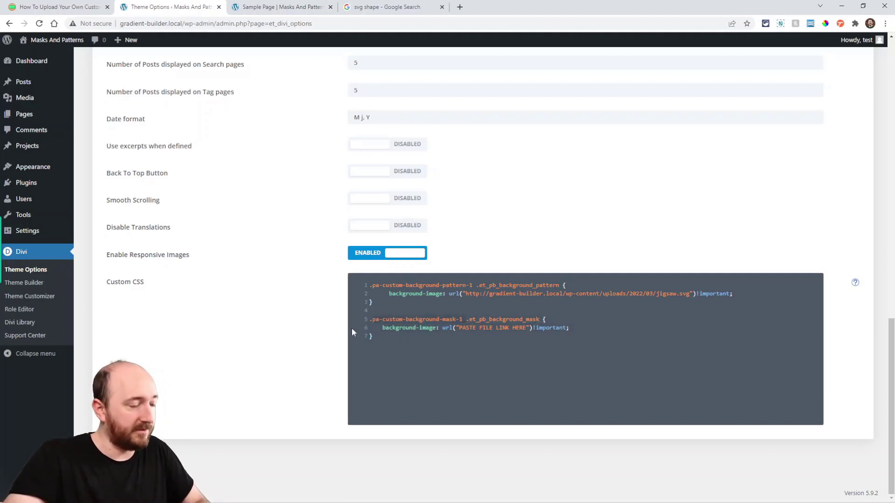
- Review the dark section's CSS class and background mask, then save the page and exit the builder
click(262, 9)
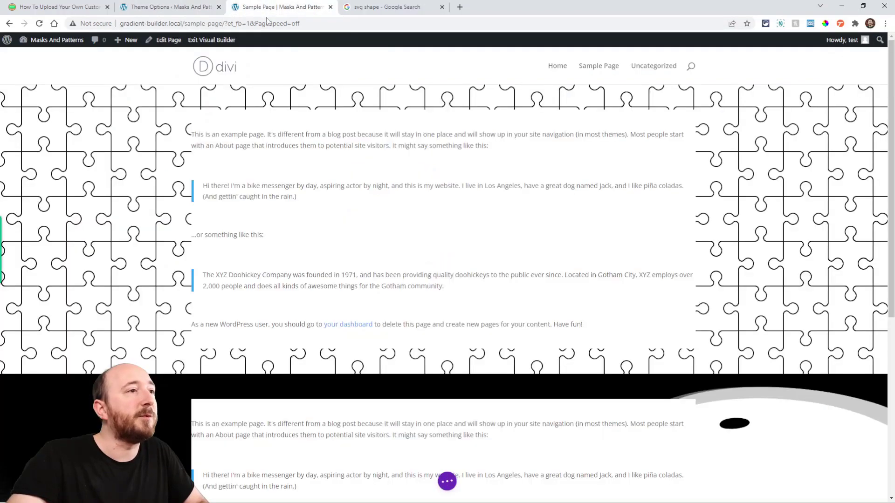
scroll(28, 243, down, 5)
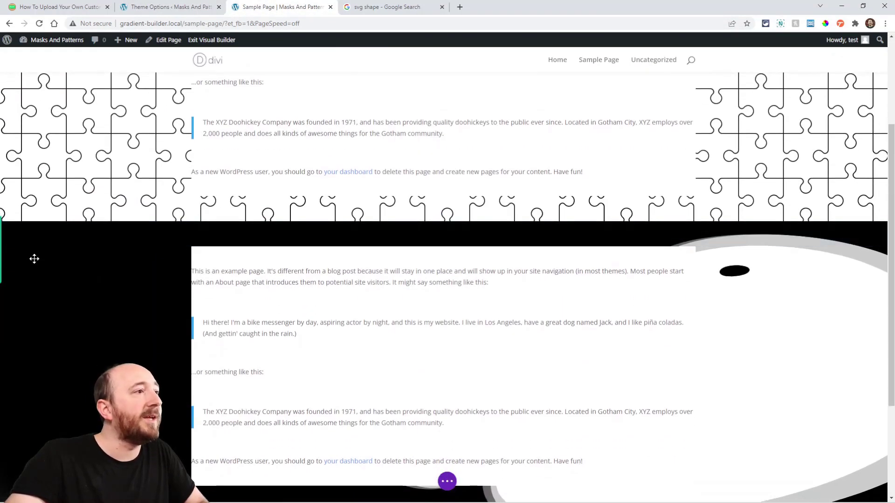
click(21, 231)
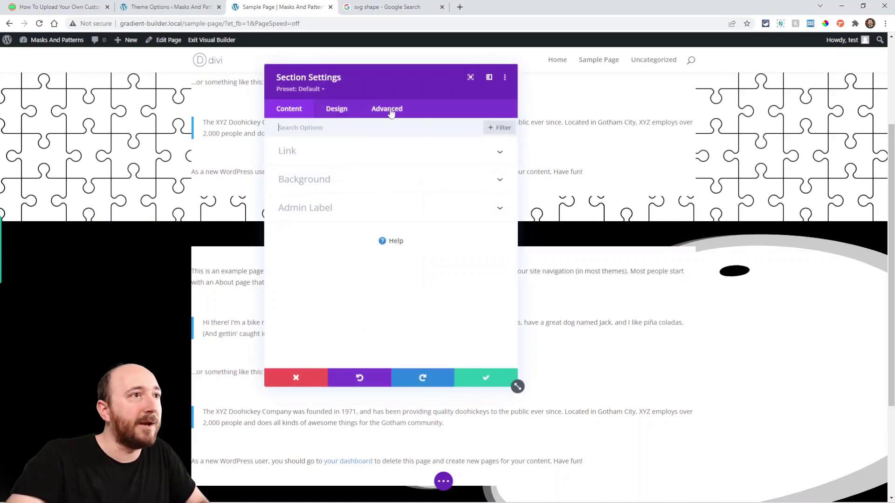
click(382, 111)
click(316, 154)
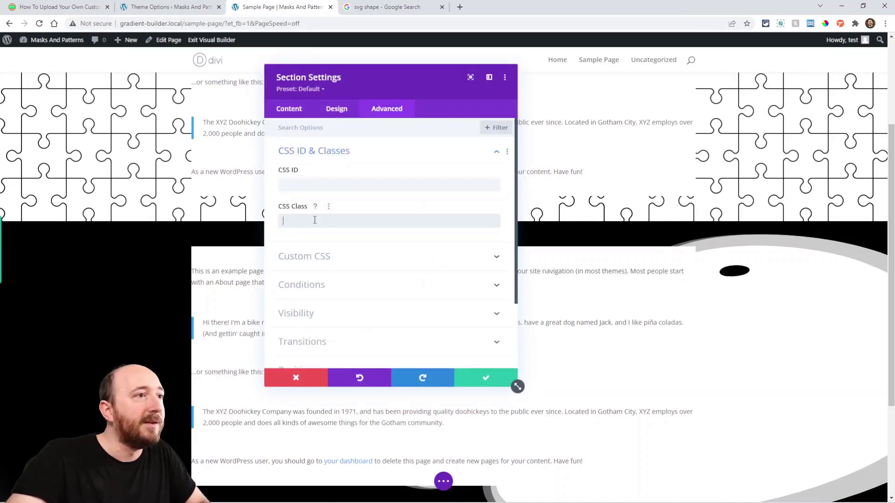
click(288, 111)
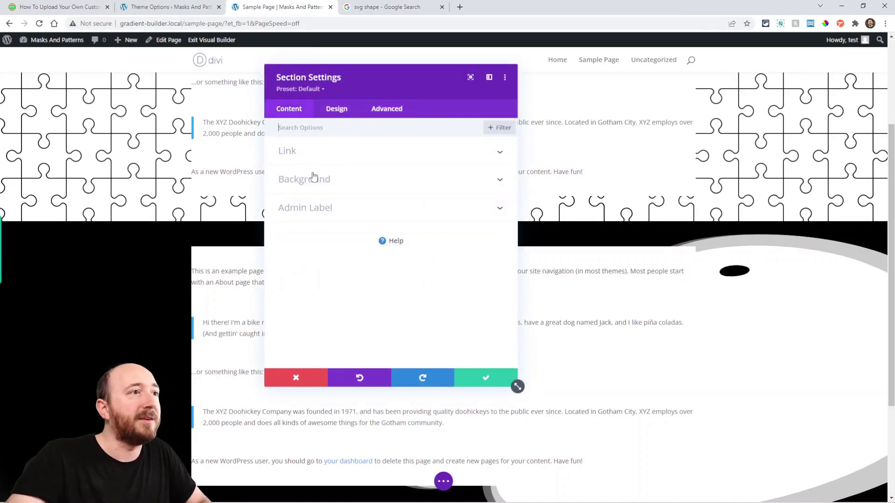
click(307, 180)
click(482, 169)
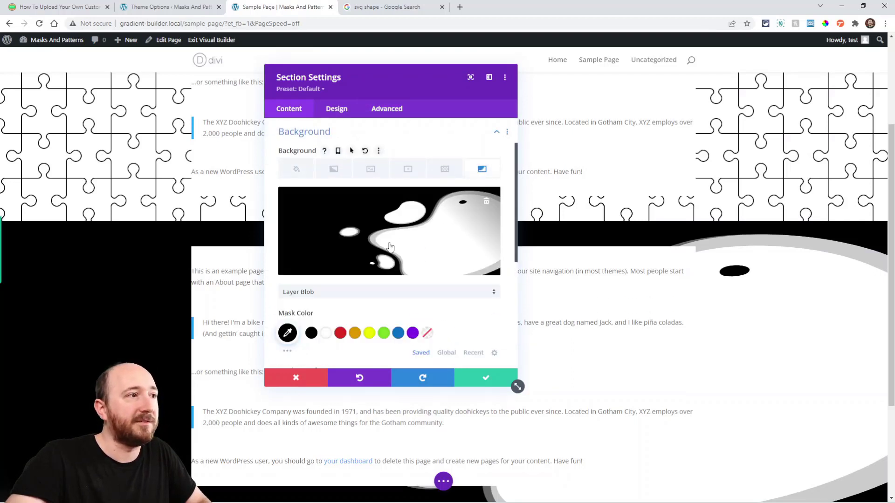
click(485, 379)
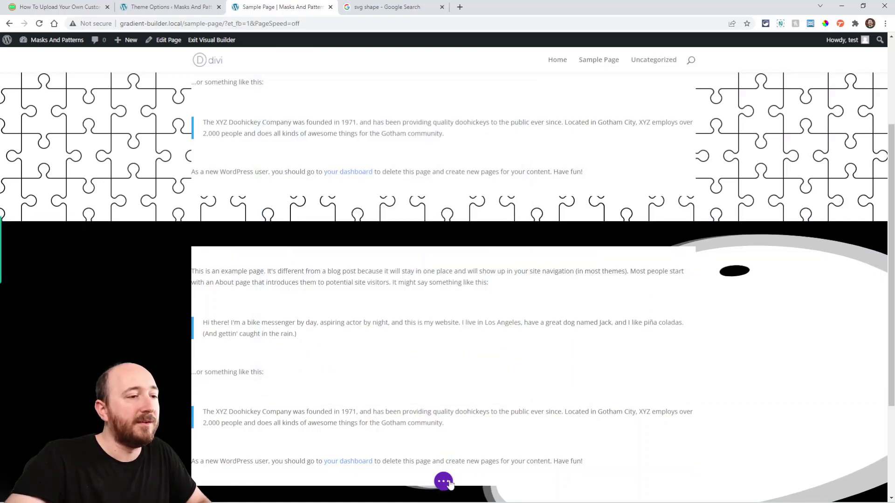
key(ctrl+s)
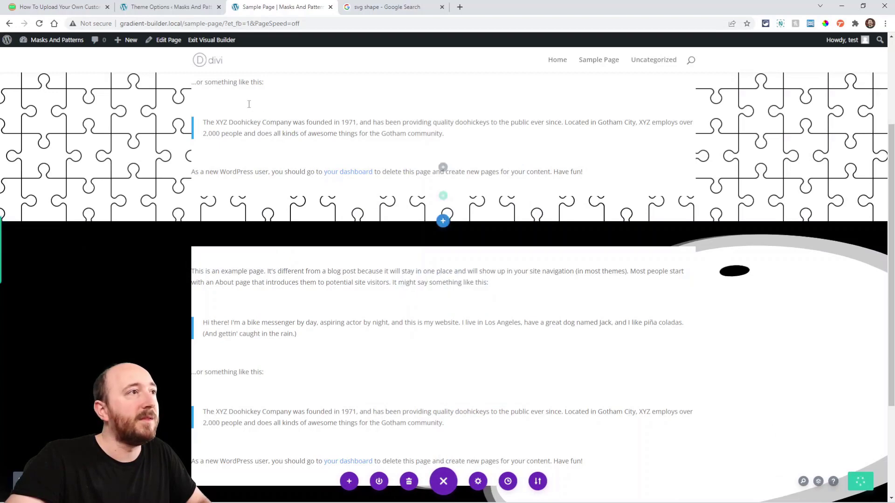
click(203, 40)
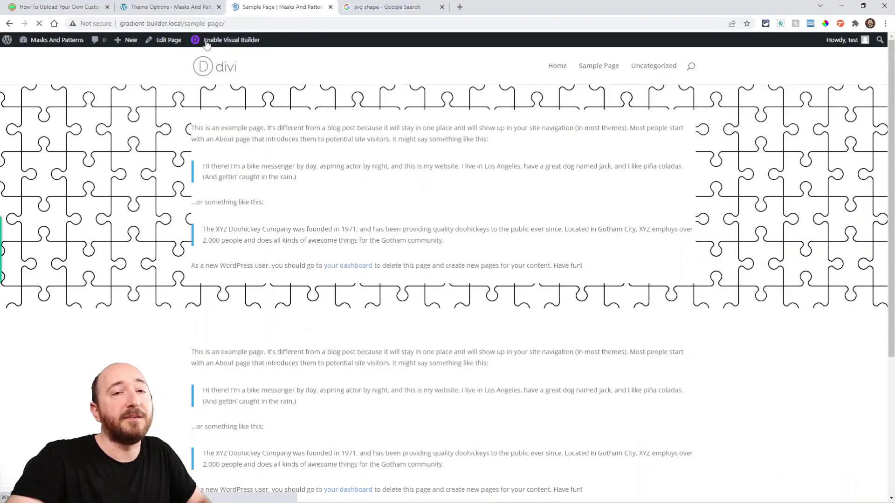
- Put Asset-1.svg's Media Library URL into the mask rule, save Theme Options, and reload the Sample Page
click(159, 11)
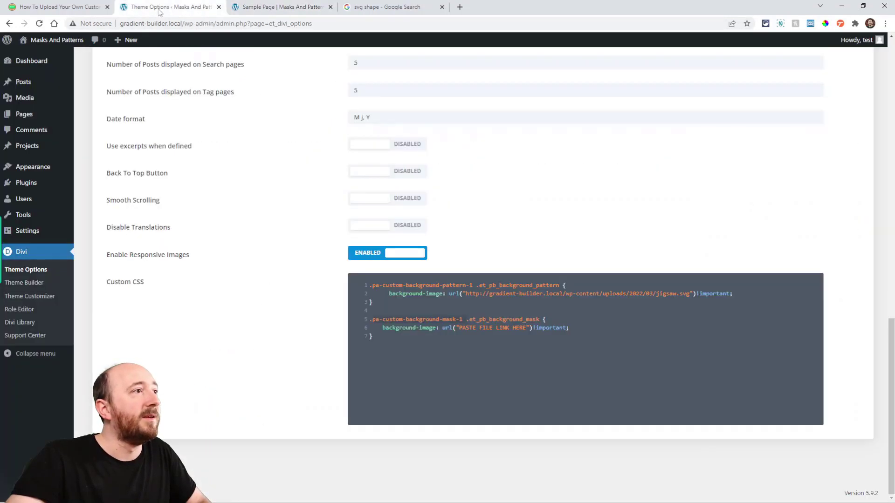
click(26, 97)
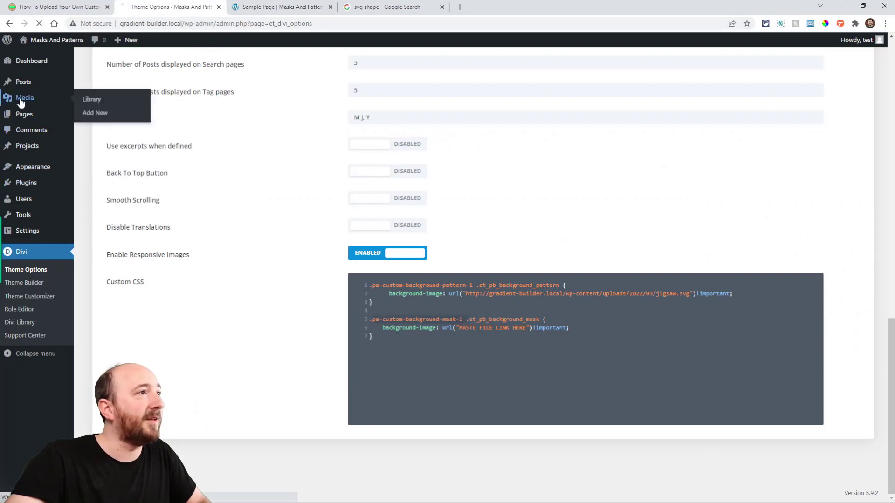
click(121, 151)
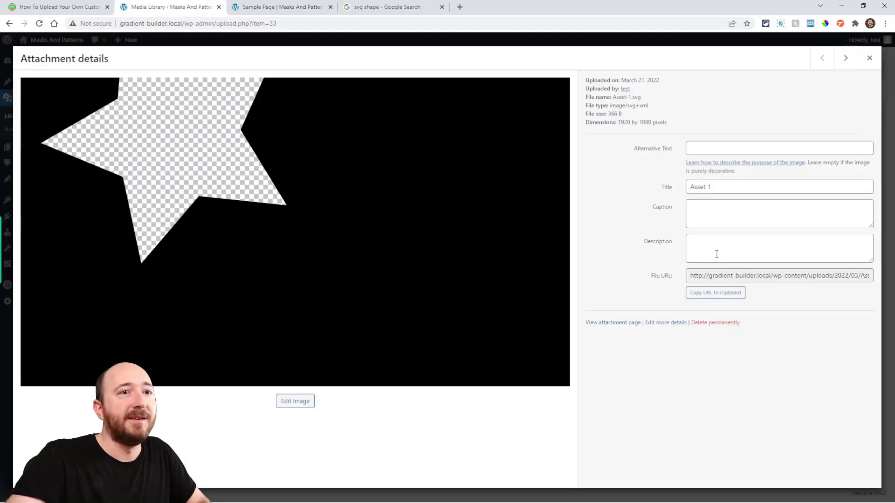
click(869, 59)
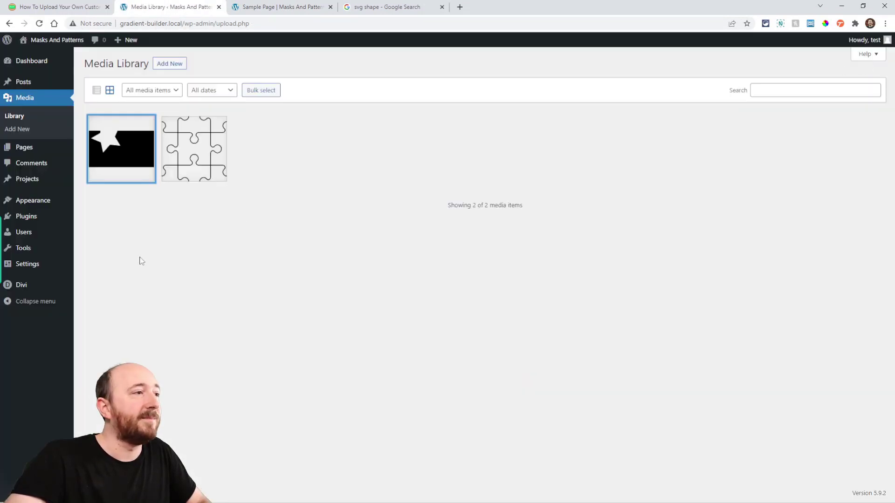
mouse_move(46, 290)
scroll(373, 366, down, 15)
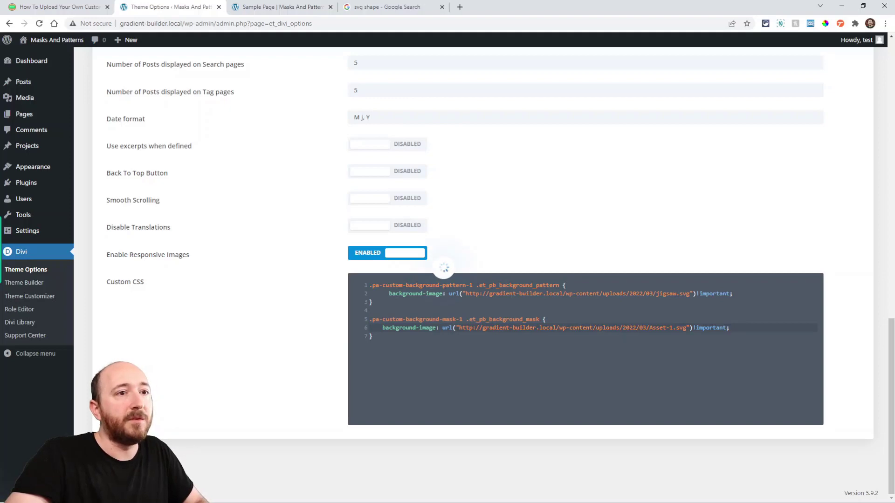
key(ctrl+s)
click(279, 7)
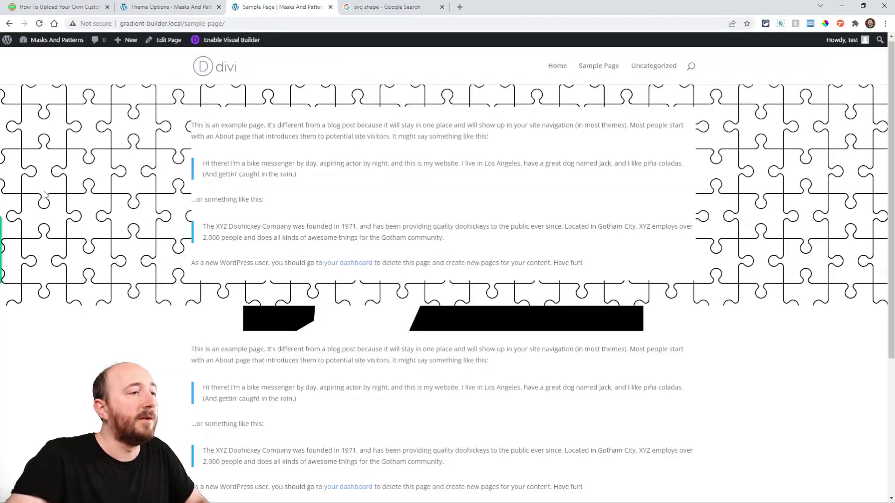
- Set the second section's background Mask Size to Cover
scroll(347, 194, down, 3)
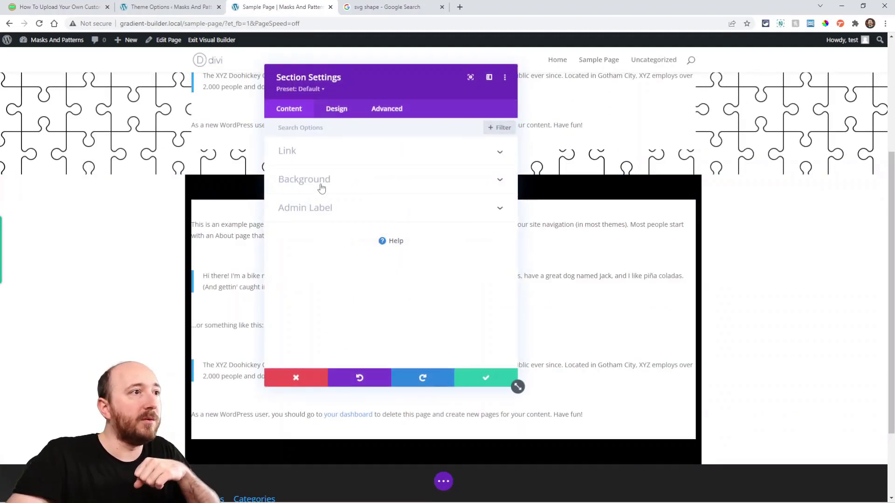
click(349, 183)
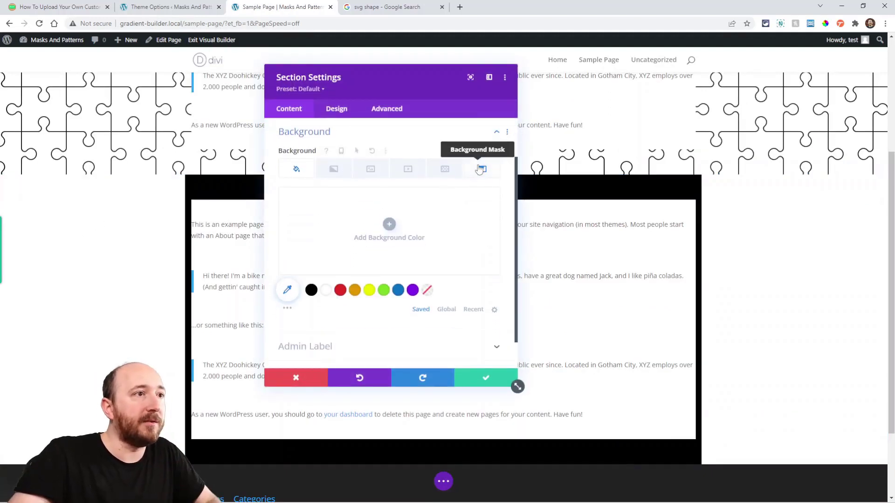
click(480, 170)
drag(415, 88, 702, 123)
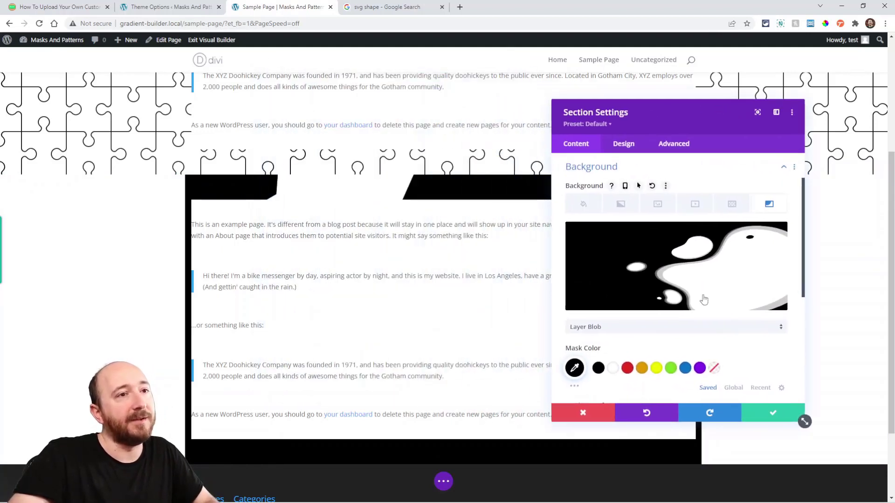
scroll(626, 300, down, 2)
scroll(626, 300, down, 3)
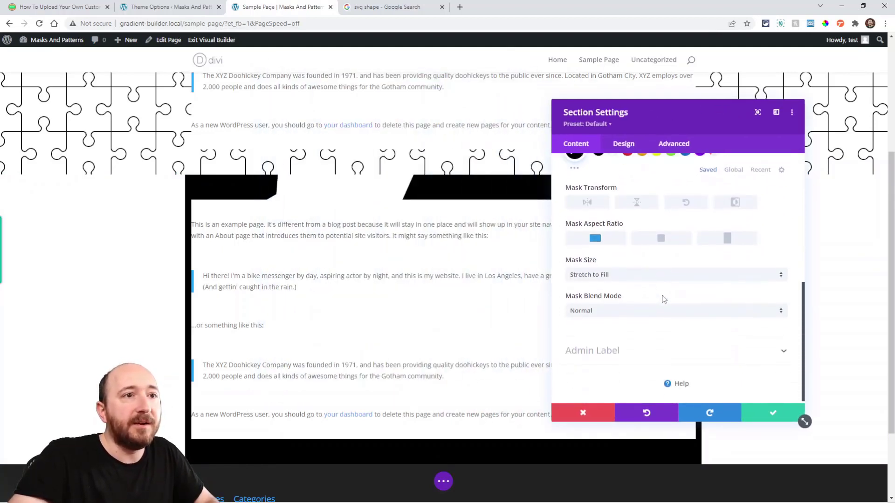
click(608, 273)
click(589, 301)
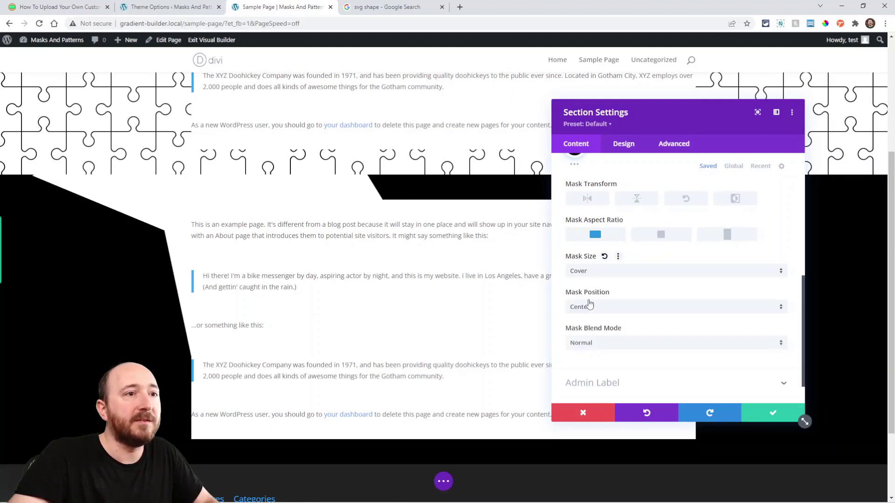
- Preview the covered mask, confirm the section settings, and save the page
drag(640, 121, 365, 116)
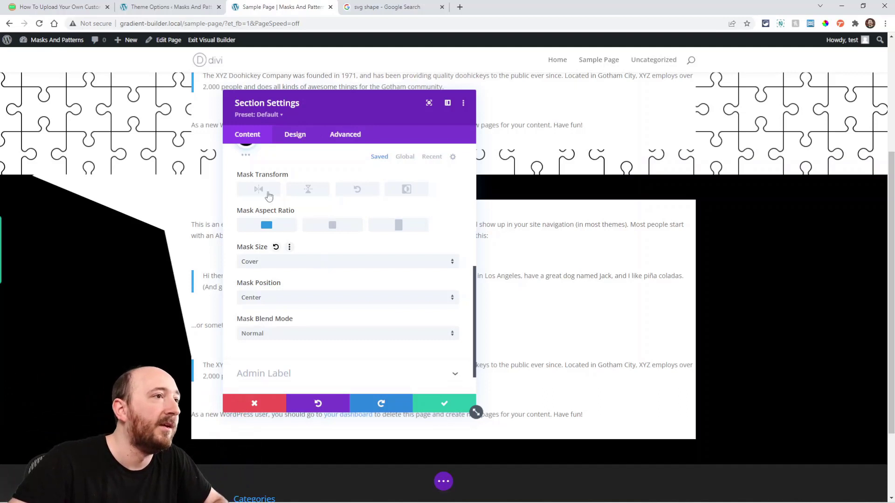
drag(339, 99, 389, 100)
click(477, 400)
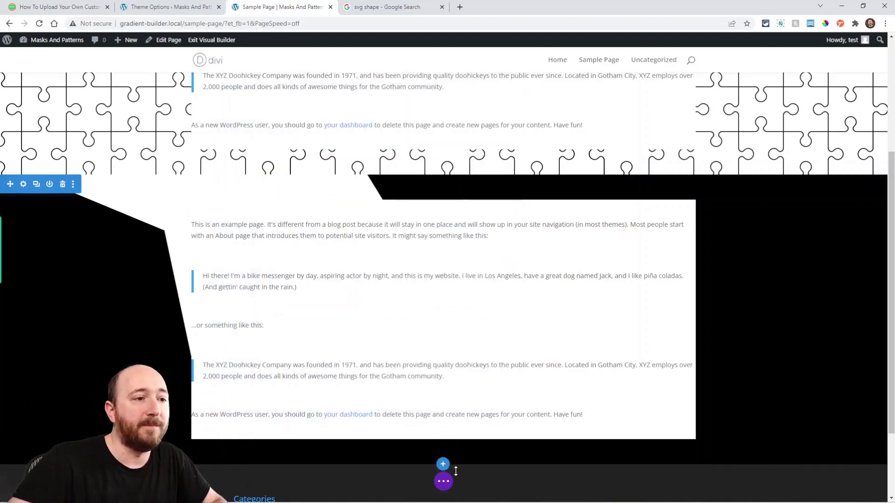
click(450, 480)
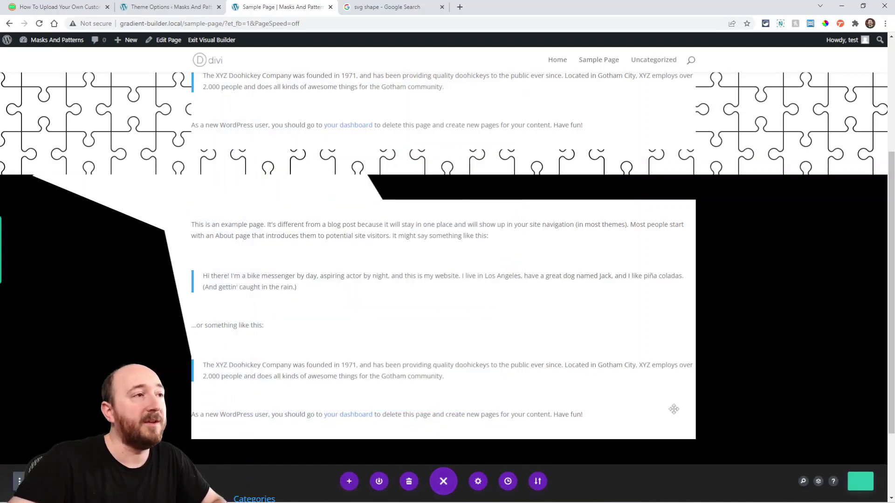
key(ctrl+s)
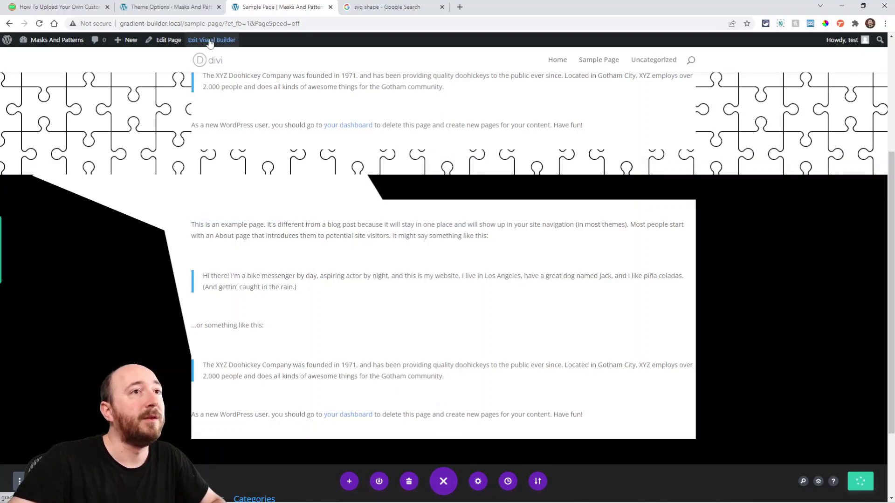
- Re-enter the Visual Builder, set the jigsaw section's Pattern Color to red, and compare the live page
click(210, 41)
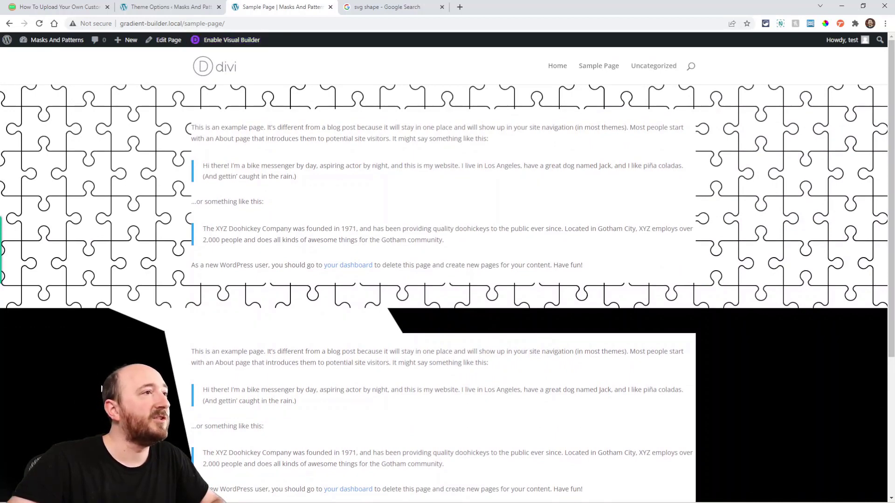
click(246, 40)
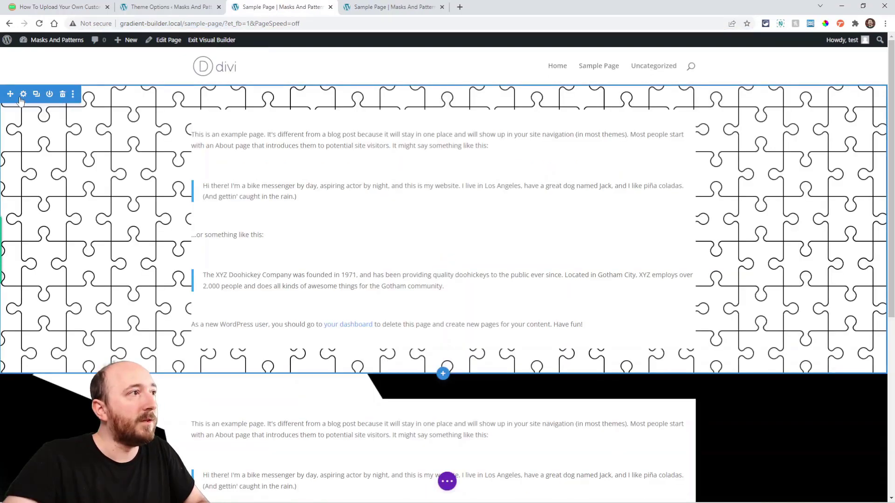
click(412, 201)
click(443, 192)
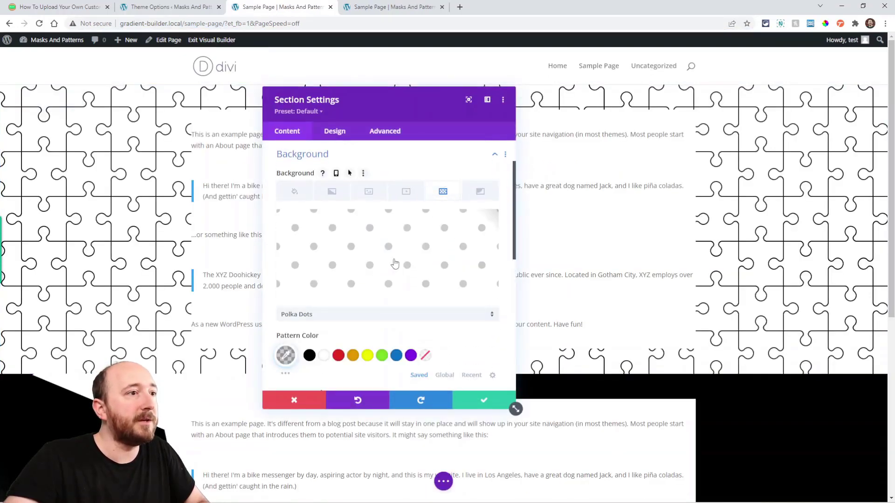
click(338, 356)
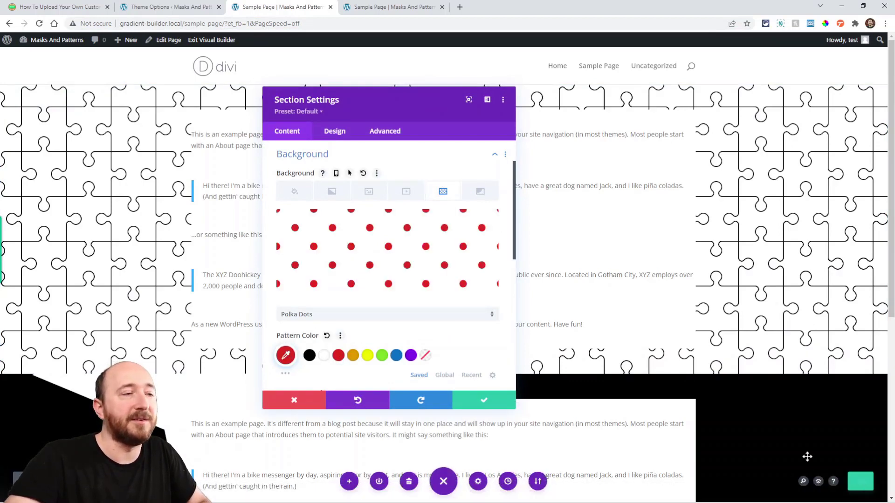
key(ctrl+Tab)
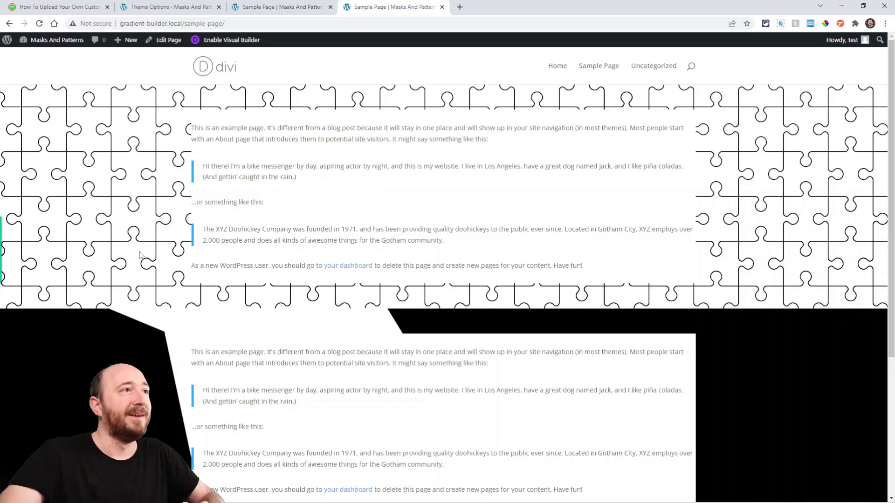
click(264, 7)
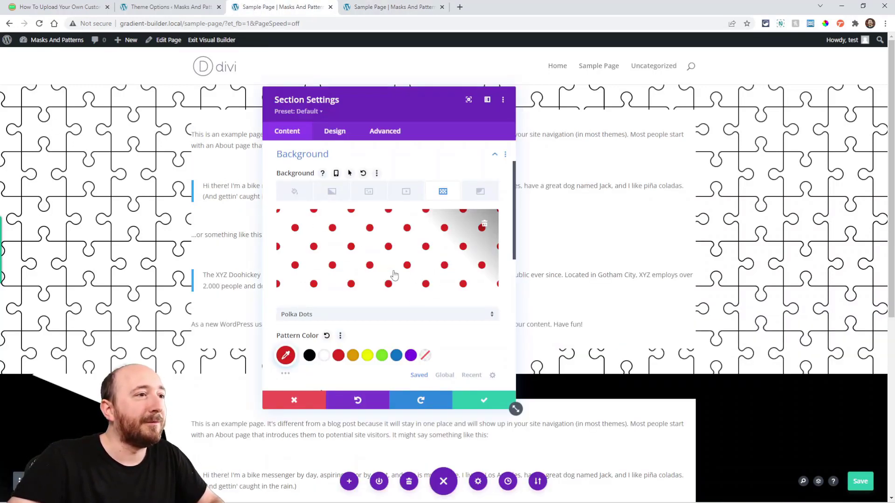
scroll(394, 275, down, 5)
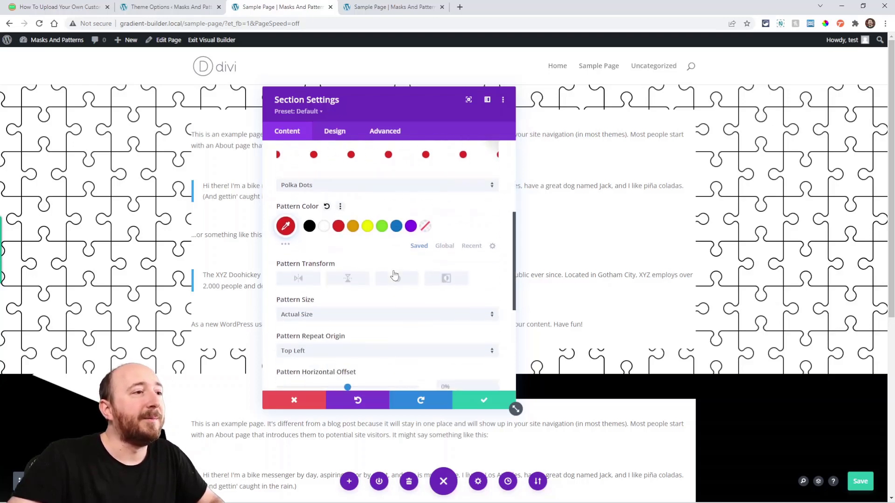
scroll(326, 242, up, 1)
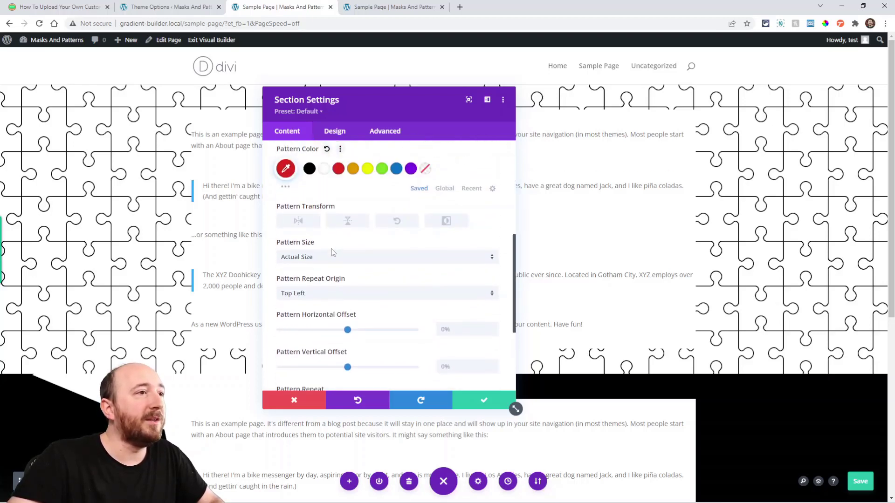
click(348, 222)
click(343, 207)
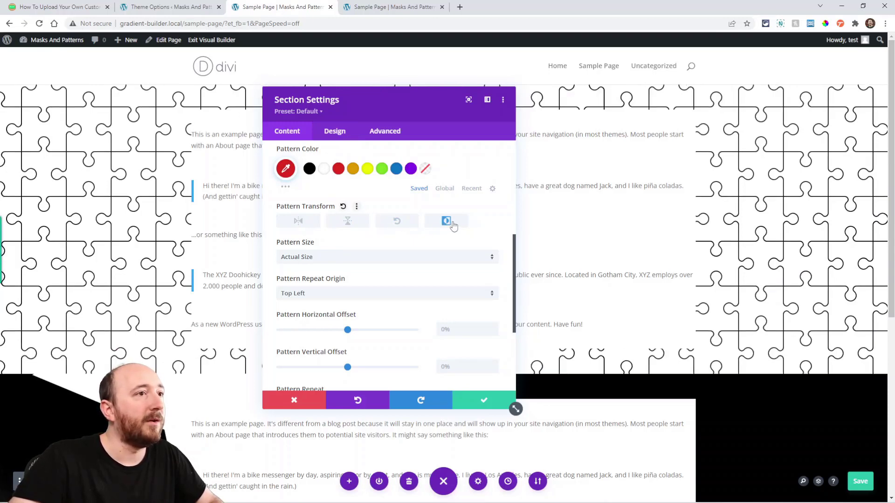
scroll(344, 258, down, 2)
scroll(329, 263, up, 1)
scroll(371, 330, down, 2)
scroll(351, 268, up, 1)
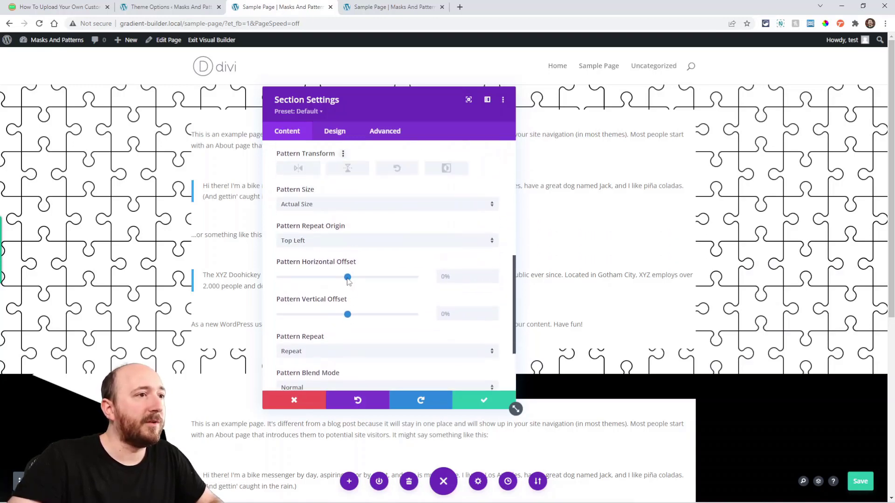
drag(347, 278, 332, 278)
click(364, 262)
scroll(384, 270, down, 2)
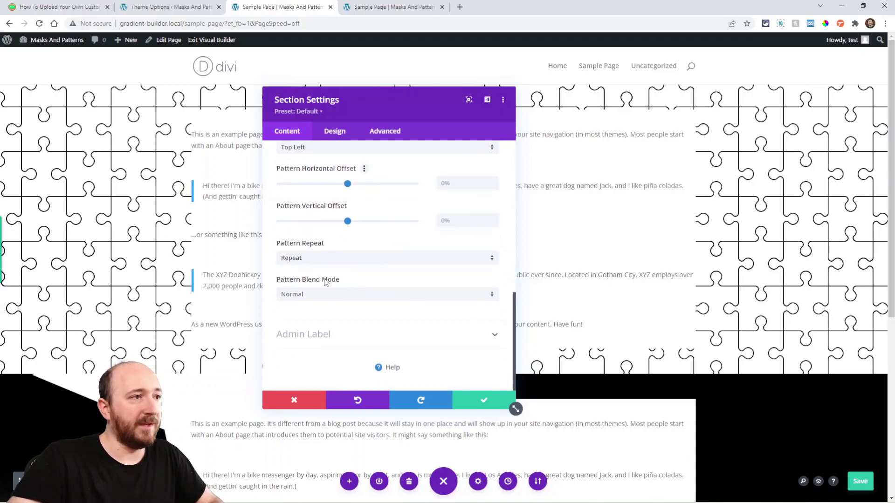
- Return to the tutorial article at its Patterns and Masks explanation
click(21, 6)
scroll(269, 208, down, 5)
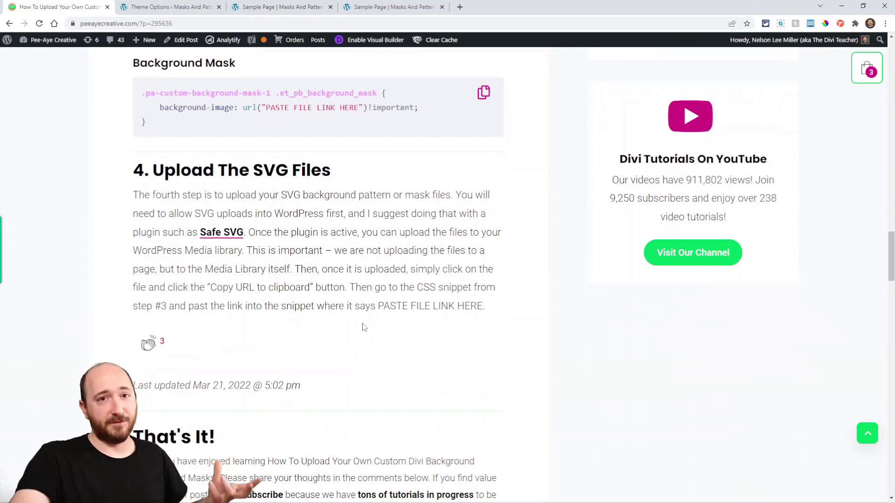
scroll(364, 327, up, 15)
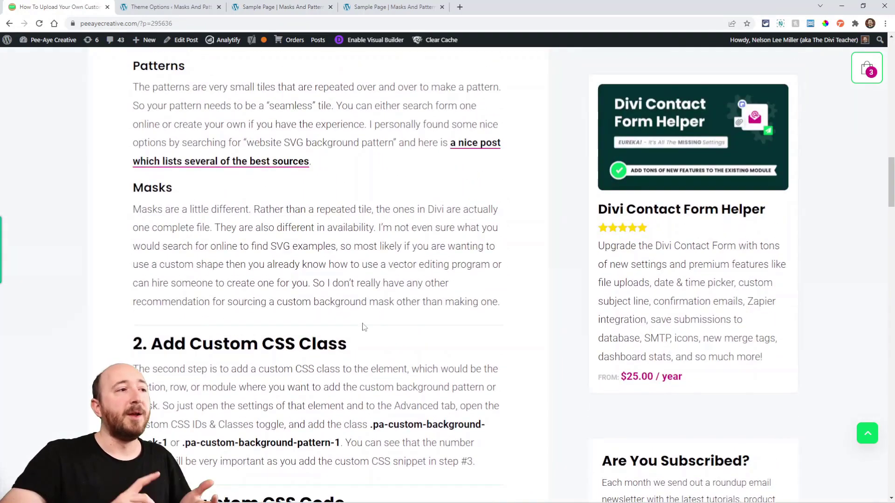